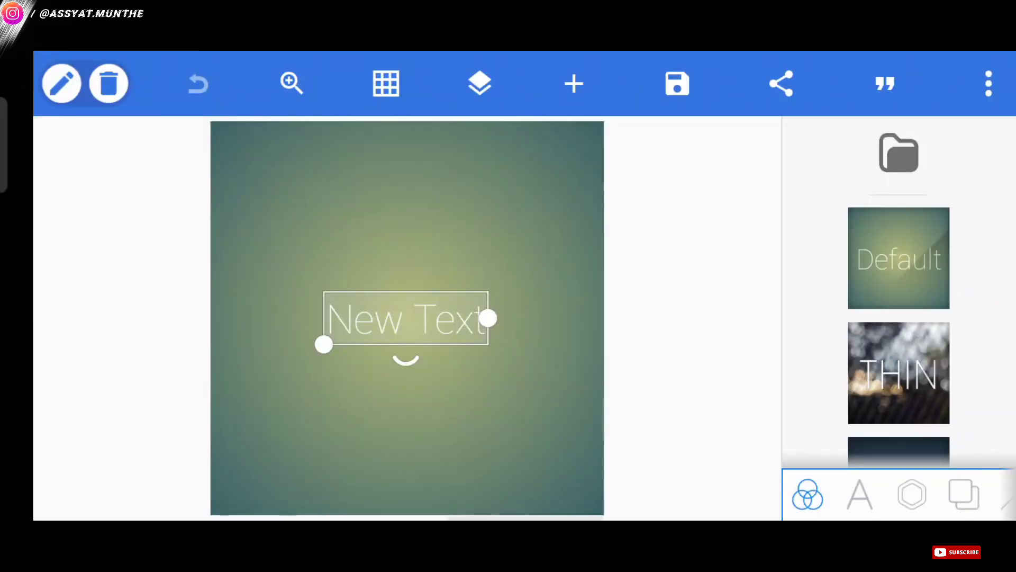
Delete the New Text placeholder and add a triangle shape
{"action": "left_click", "coordinate": [109, 84]}
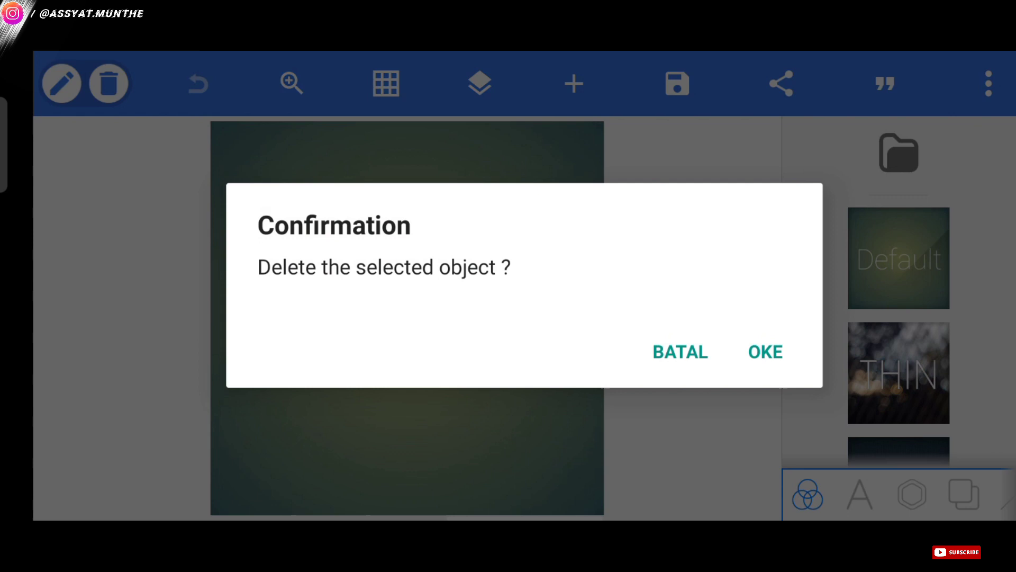
{"action": "left_click", "coordinate": [766, 352]}
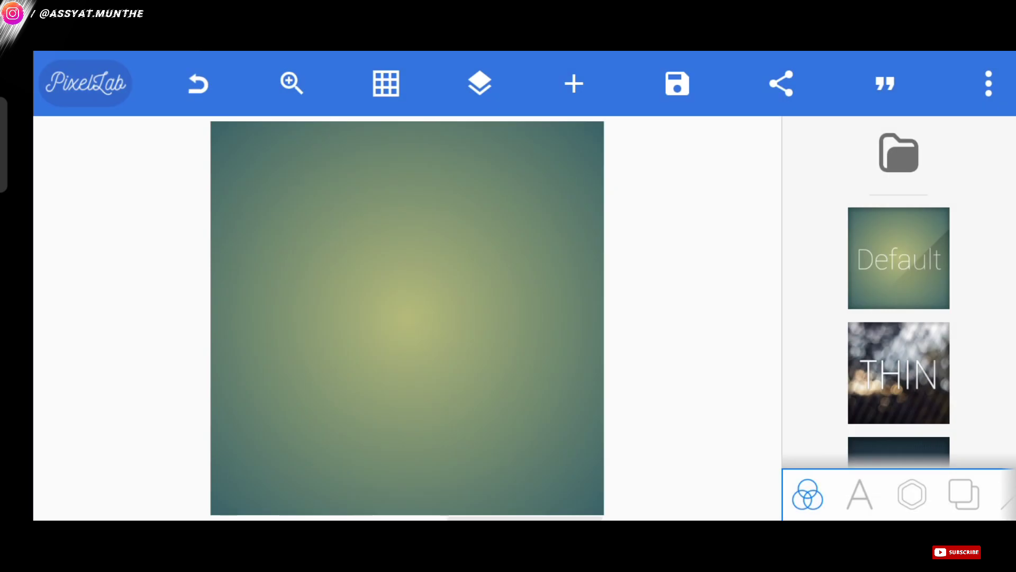
{"action": "left_click", "coordinate": [912, 494]}
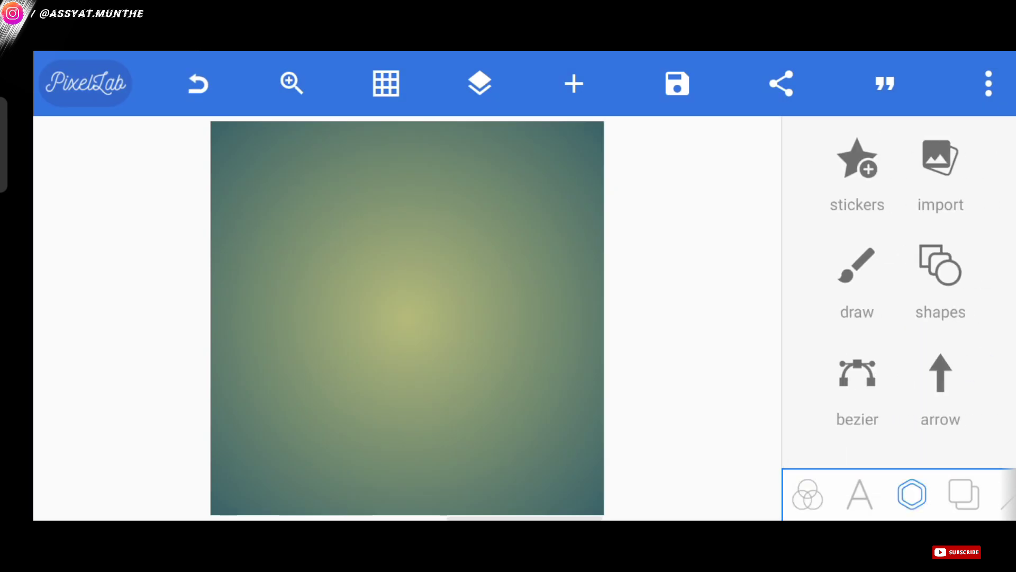
{"action": "left_click", "coordinate": [940, 270]}
{"action": "left_click", "coordinate": [898, 219]}
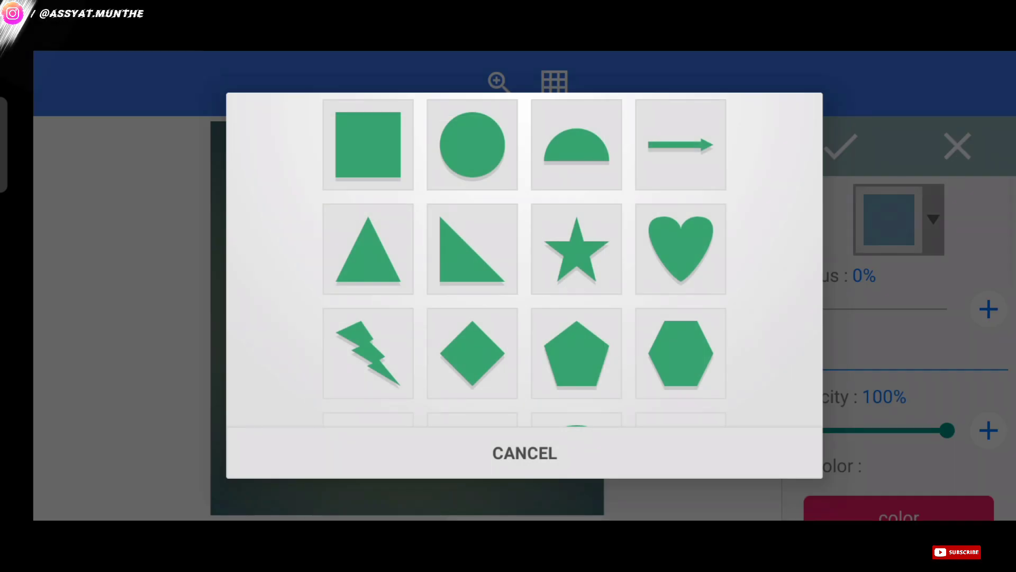
{"action": "left_click", "coordinate": [368, 249]}
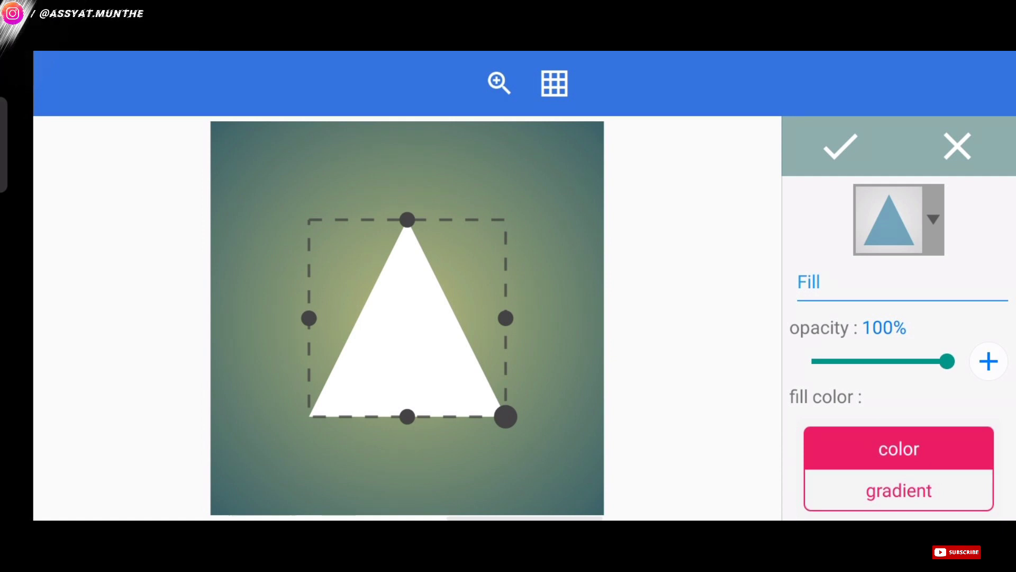
Enlarge and widen the triangle on the canvas
{"action": "left_click_drag", "start_coordinate": [506, 416], "coordinate": [554, 466]}
{"action": "left_click_drag", "start_coordinate": [506, 412], "coordinate": [470, 393]}
{"action": "left_click_drag", "start_coordinate": [520, 324], "coordinate": [549, 328]}
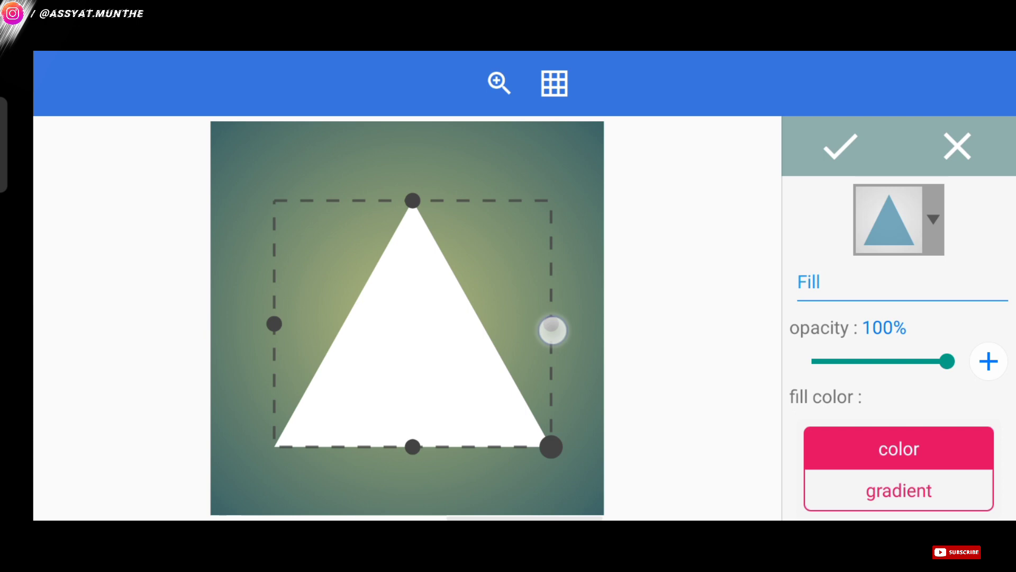
{"action": "left_click_drag", "start_coordinate": [554, 445], "coordinate": [569, 455]}
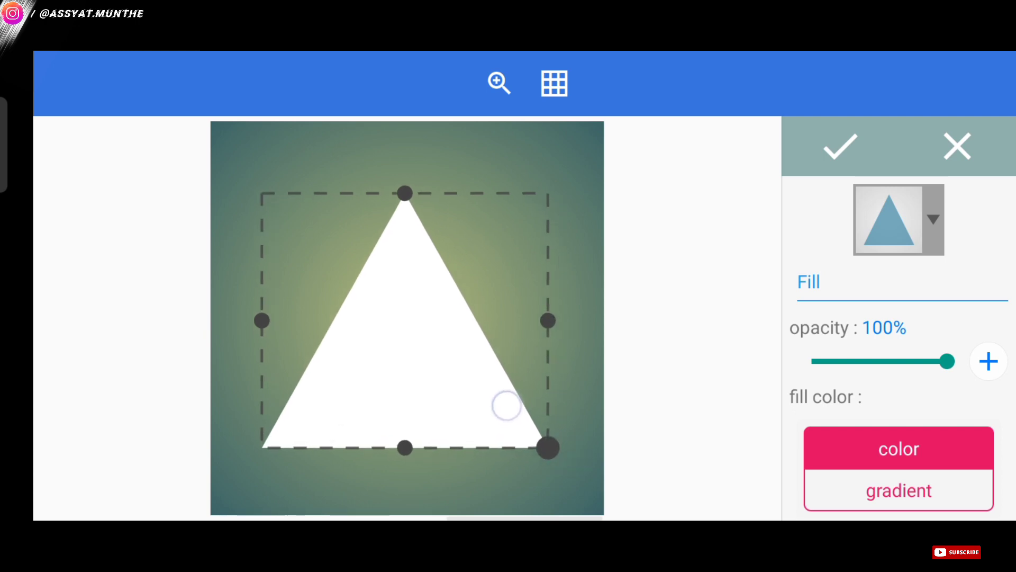
{"action": "left_click_drag", "start_coordinate": [516, 412], "coordinate": [506, 415]}
{"action": "left_click", "coordinate": [843, 149]}
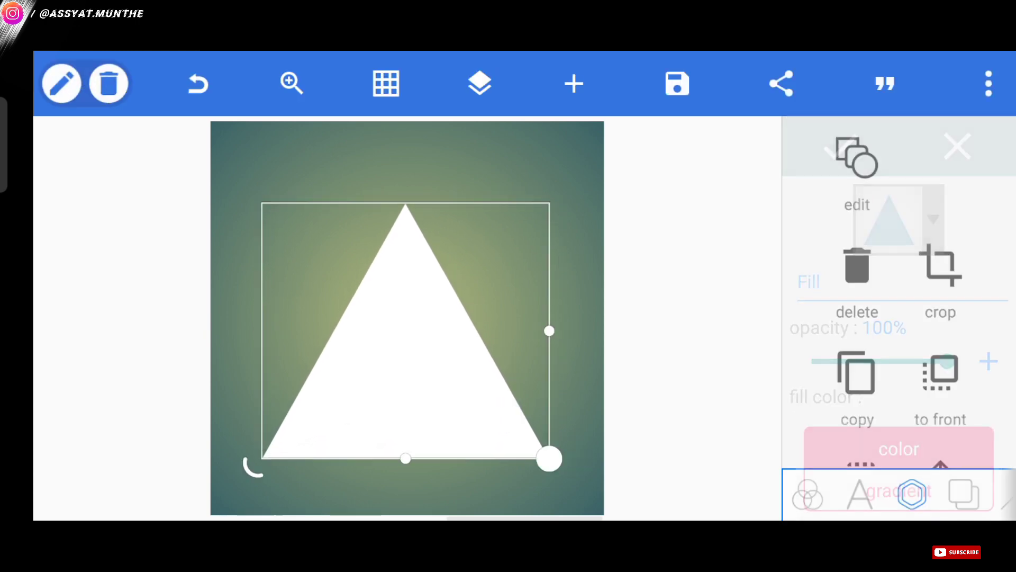
Flip the triangle upside down and centre it horizontally and vertically on the canvas
{"action": "left_click", "coordinate": [940, 263]}
{"action": "left_click", "coordinate": [967, 285]}
{"action": "left_click", "coordinate": [967, 457]}
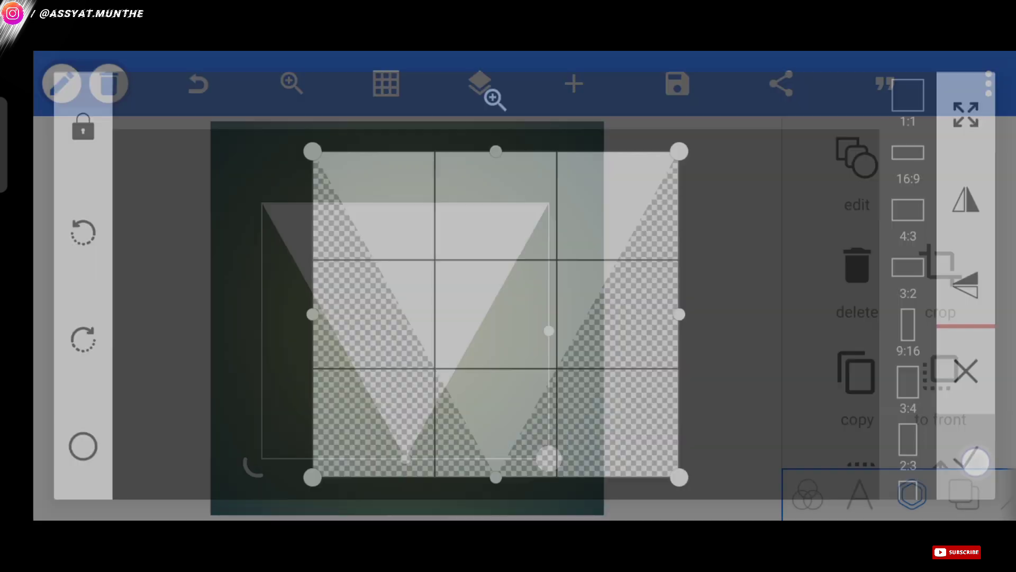
{"action": "scroll", "coordinate": [897, 318], "scroll_direction": "down", "scroll_amount": 3}
{"action": "left_click", "coordinate": [858, 333]}
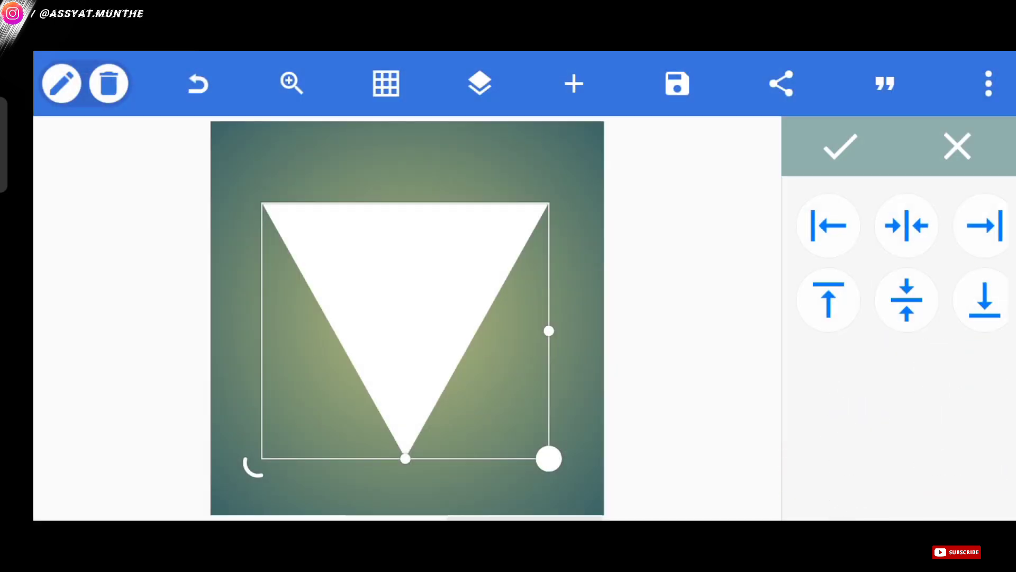
{"action": "left_click", "coordinate": [907, 226]}
{"action": "left_click", "coordinate": [907, 300]}
{"action": "left_click", "coordinate": [841, 146]}
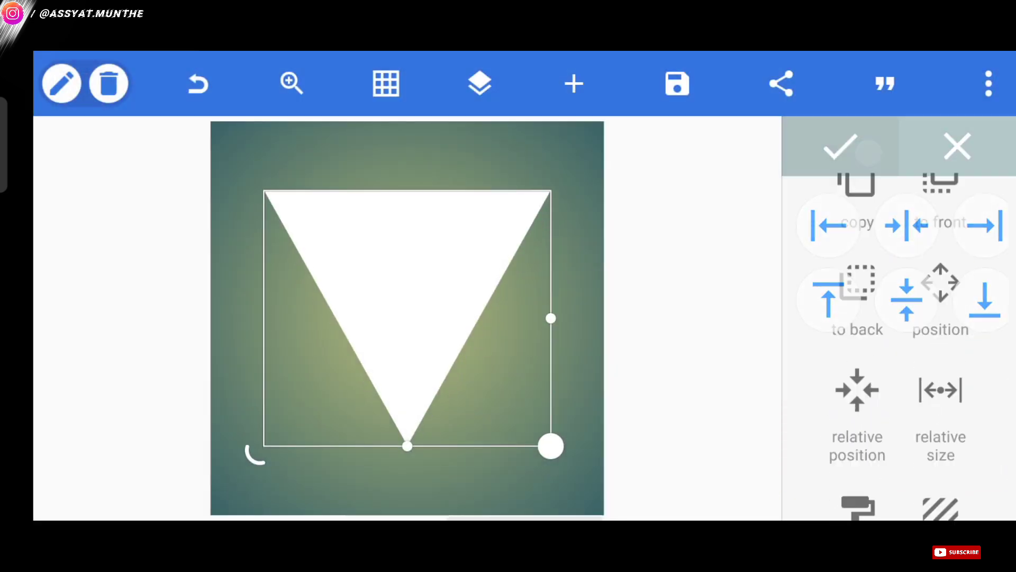
{"action": "left_click", "coordinate": [587, 354]}
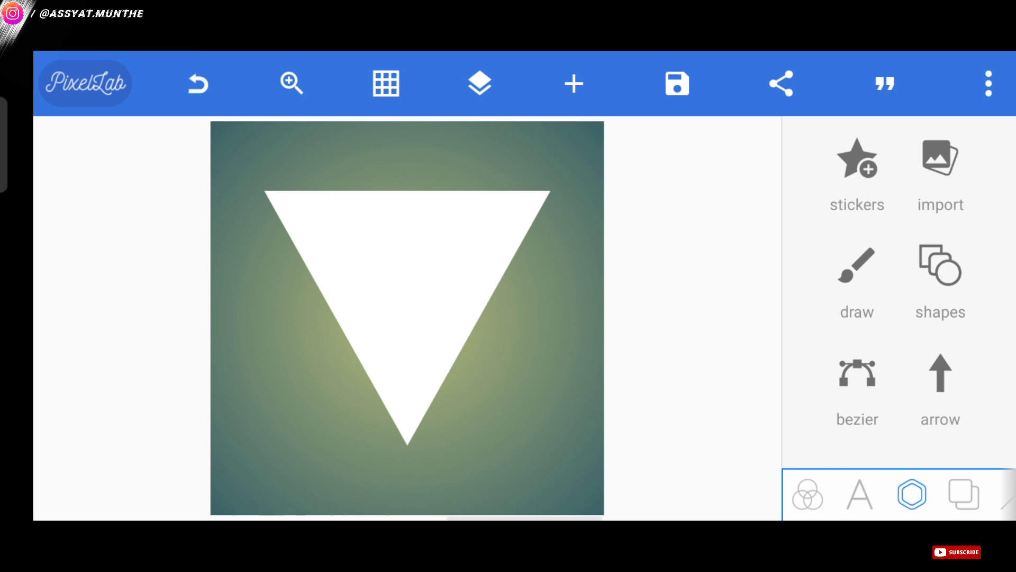
Lock the white triangle's layer in the layers list
{"action": "left_click", "coordinate": [258, 444]}
{"action": "left_click", "coordinate": [480, 84]}
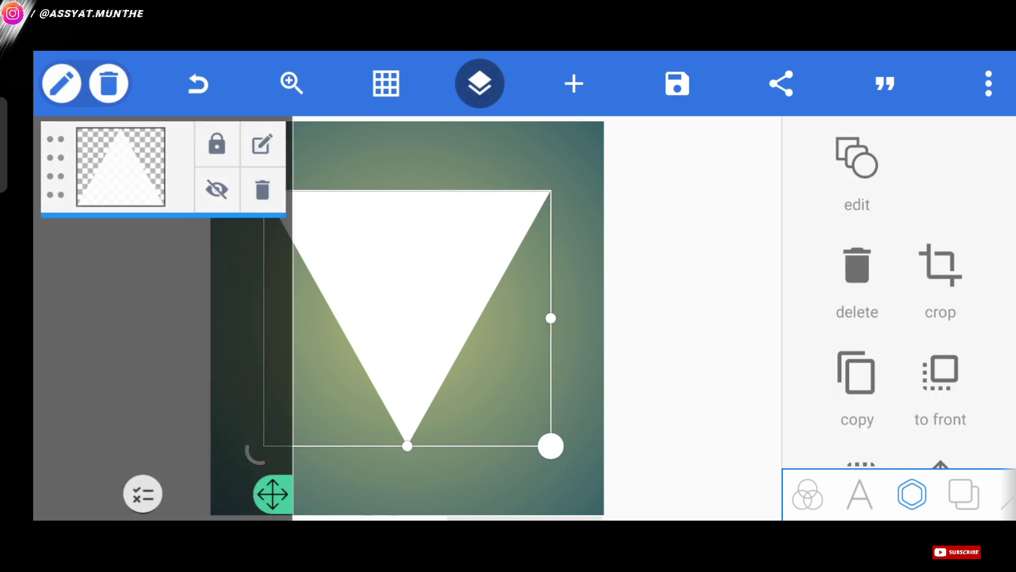
{"action": "left_click", "coordinate": [217, 144]}
{"action": "left_click", "coordinate": [480, 83]}
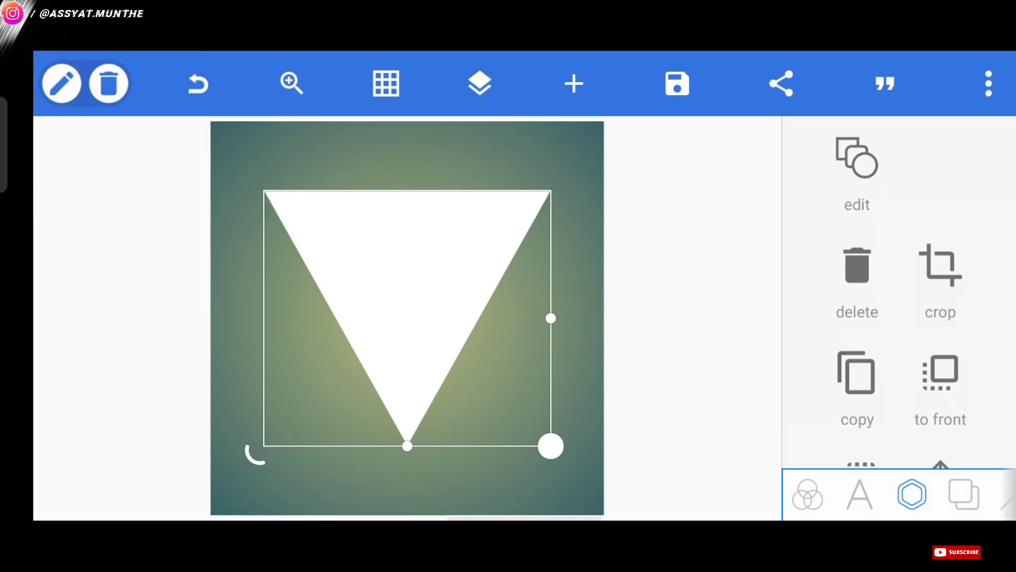
Add a rectangle stretched into a thin full-width black strip across the triangle's tip
{"action": "left_click", "coordinate": [593, 363]}
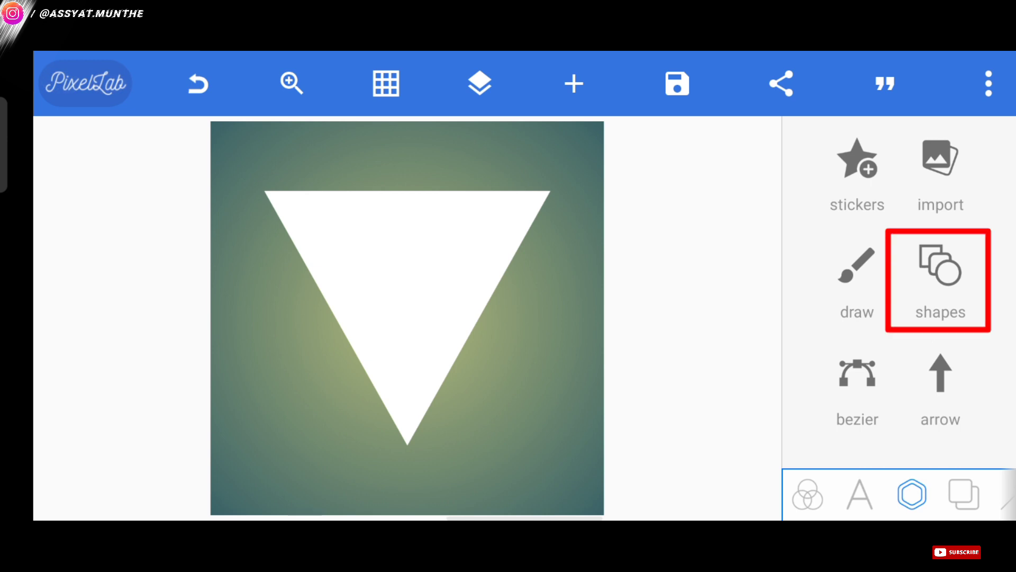
{"action": "left_click", "coordinate": [940, 274]}
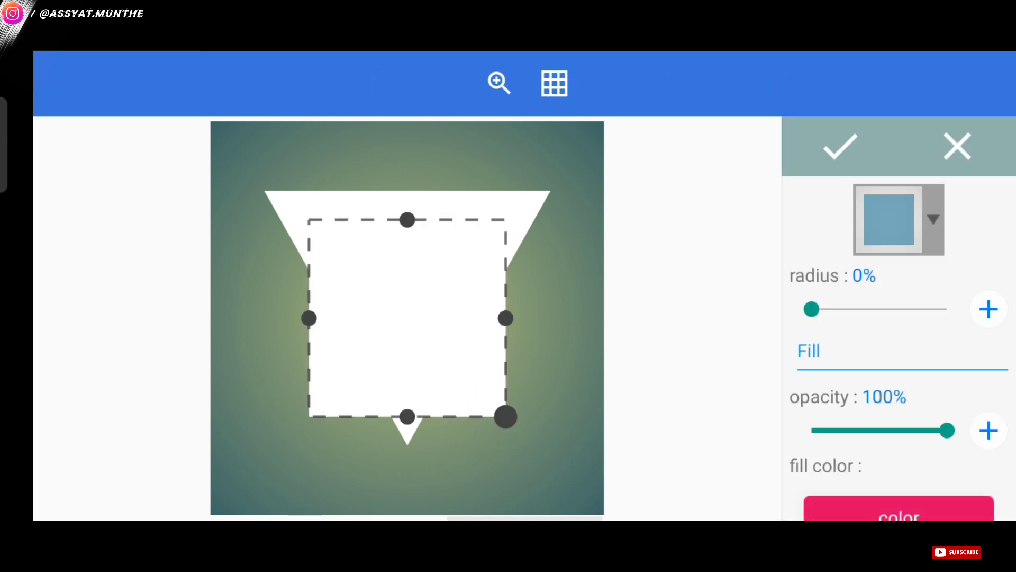
{"action": "left_click_drag", "start_coordinate": [506, 318], "coordinate": [591, 351]}
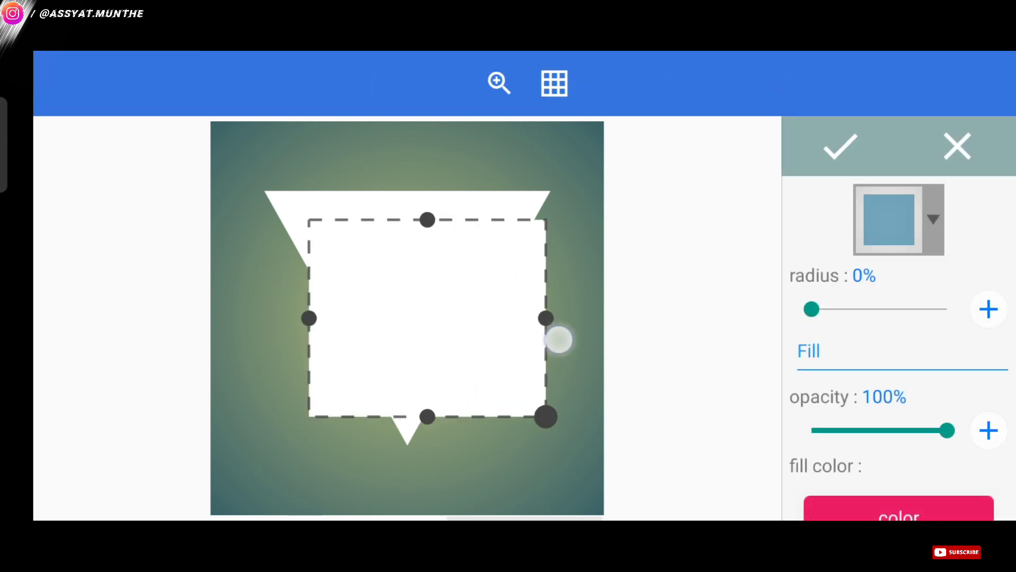
{"action": "left_click_drag", "start_coordinate": [309, 318], "coordinate": [210, 348]}
{"action": "left_click_drag", "start_coordinate": [400, 219], "coordinate": [449, 387]}
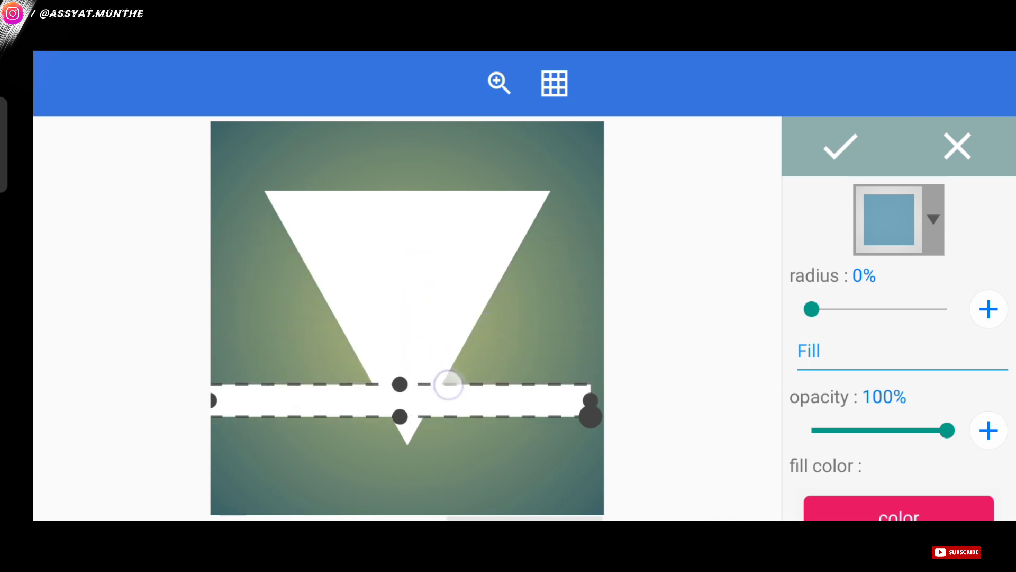
{"action": "left_click_drag", "start_coordinate": [590, 410], "coordinate": [598, 411]}
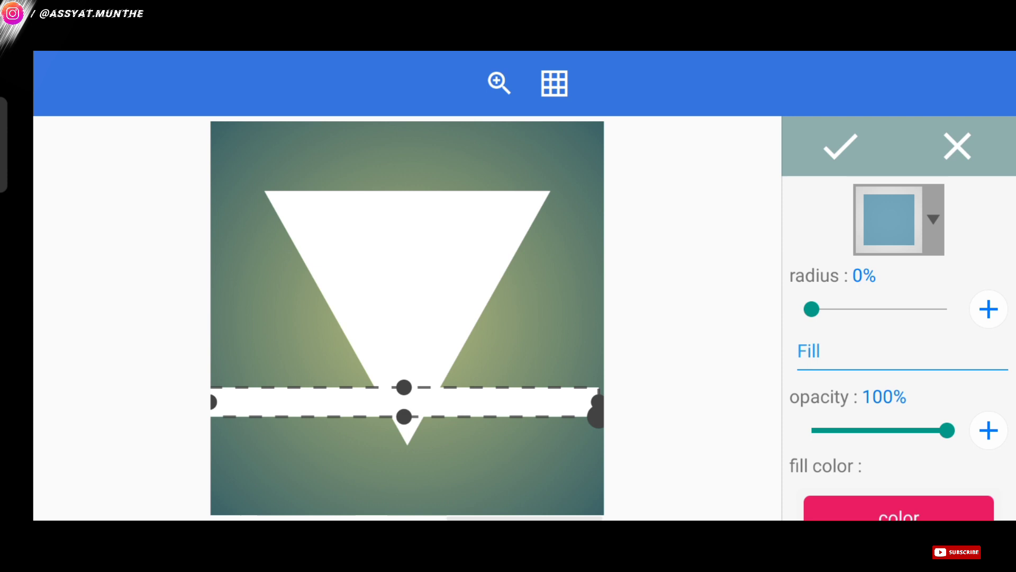
{"action": "scroll", "coordinate": [898, 358], "scroll_direction": "down", "scroll_amount": 5}
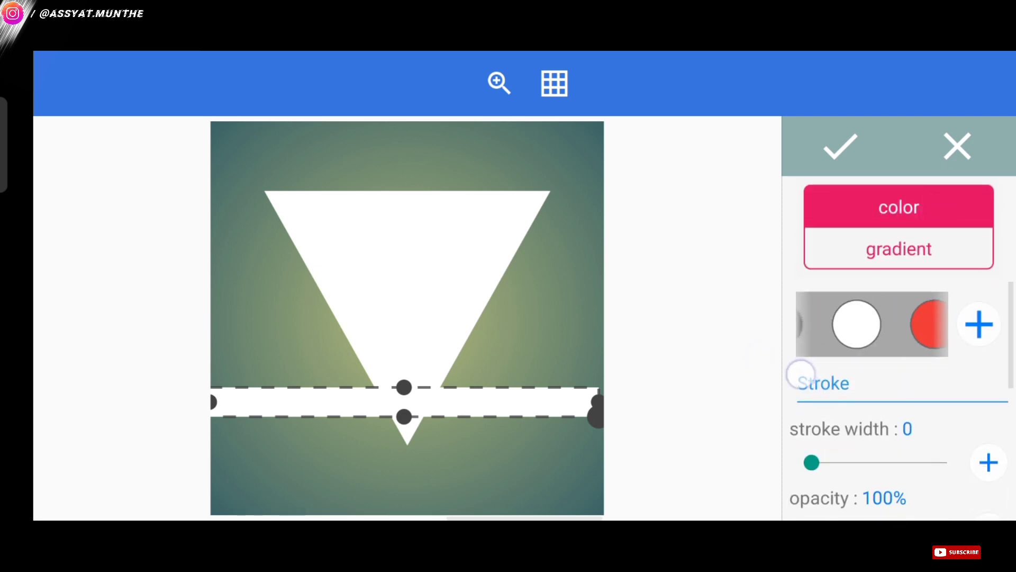
{"action": "left_click_drag", "start_coordinate": [921, 325], "coordinate": [818, 324]}
{"action": "left_click", "coordinate": [846, 322]}
{"action": "left_click", "coordinate": [841, 145]}
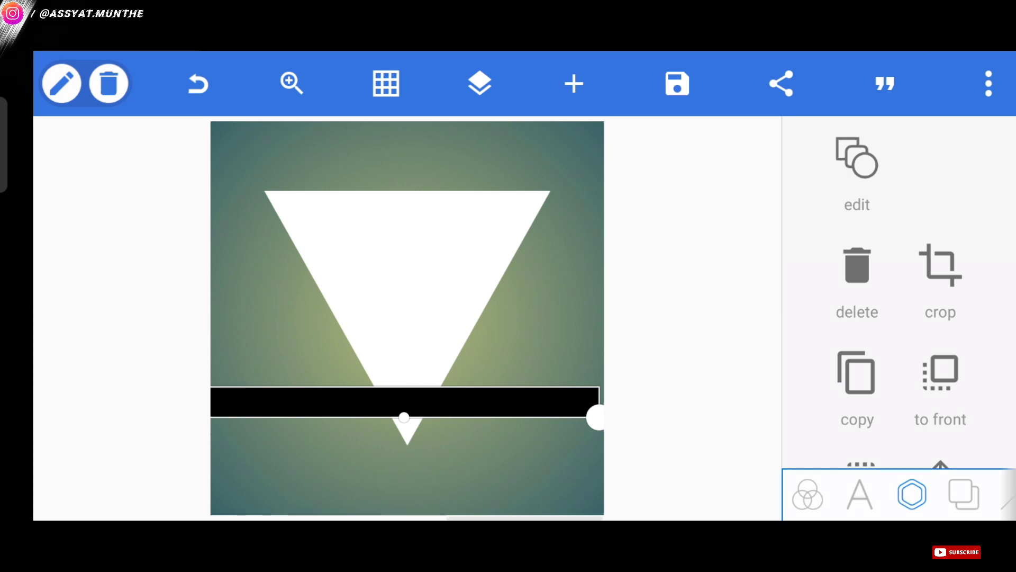
{"action": "scroll", "coordinate": [913, 357], "scroll_direction": "down", "scroll_amount": 5}
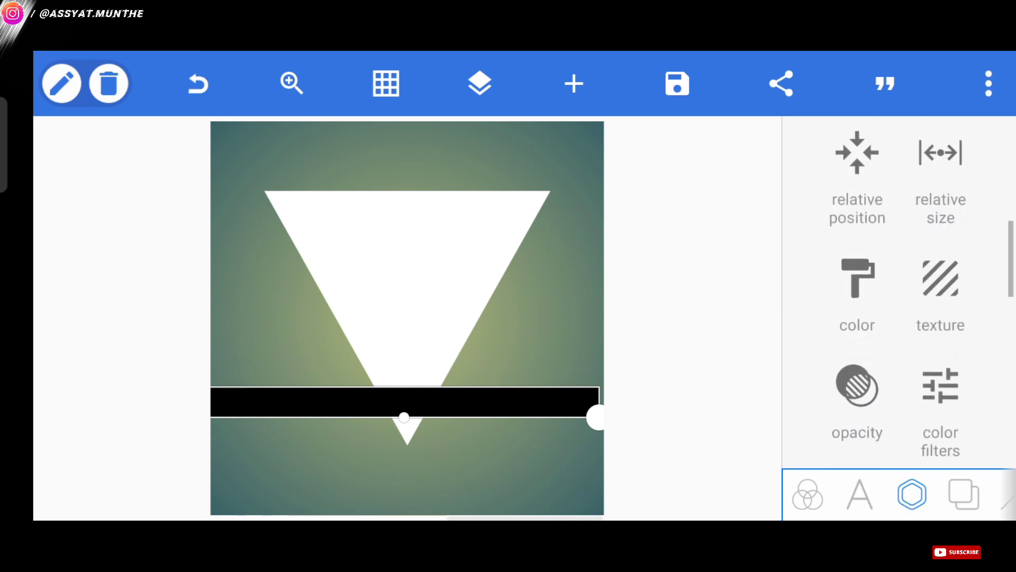
Make the black strip about half transparent and move it to the triangle's top edge
{"action": "left_click", "coordinate": [858, 446]}
{"action": "left_click_drag", "start_coordinate": [948, 231], "coordinate": [879, 231]}
{"action": "left_click", "coordinate": [873, 143]}
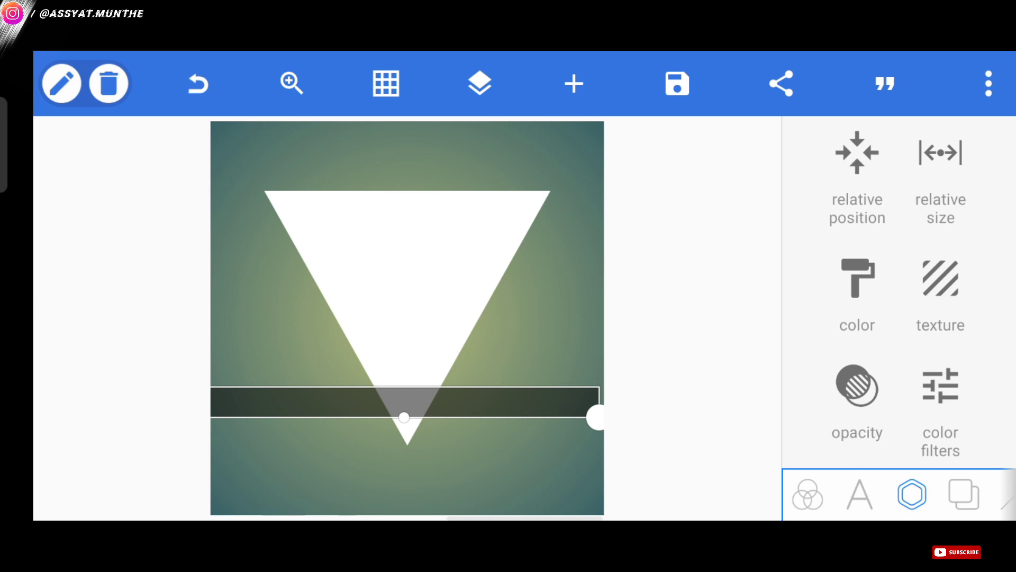
{"action": "mouse_move", "coordinate": [490, 412]}
{"action": "left_mouse_down"}
{"action": "mouse_move", "coordinate": [517, 367]}
{"action": "mouse_move", "coordinate": [503, 212]}
{"action": "mouse_move", "coordinate": [493, 211]}
{"action": "left_mouse_up"}
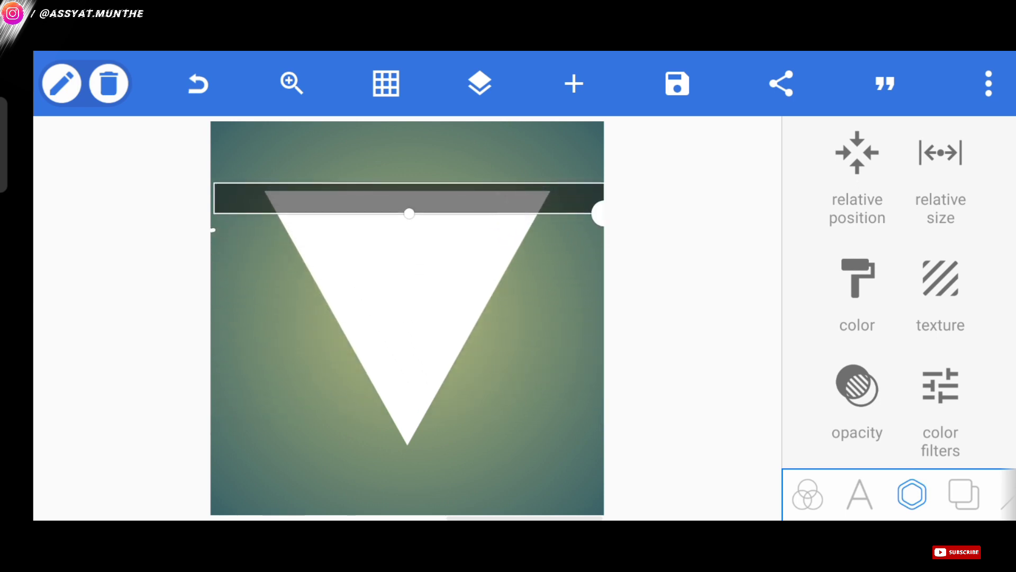
{"action": "left_click_drag", "start_coordinate": [948, 231], "coordinate": [908, 310]}
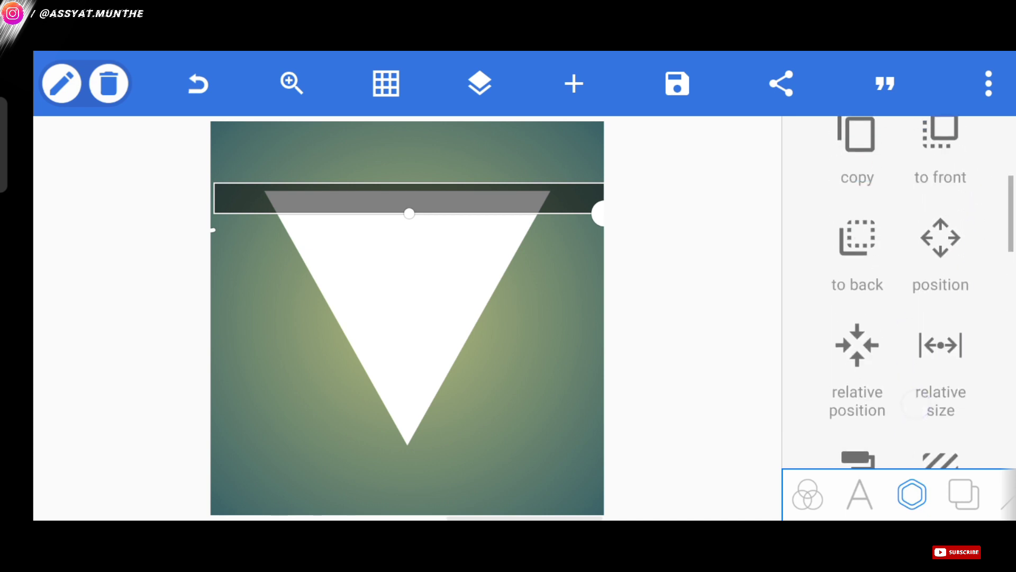
Duplicate the bar and rotate the copy along the triangle's right side
{"action": "left_click", "coordinate": [857, 139]}
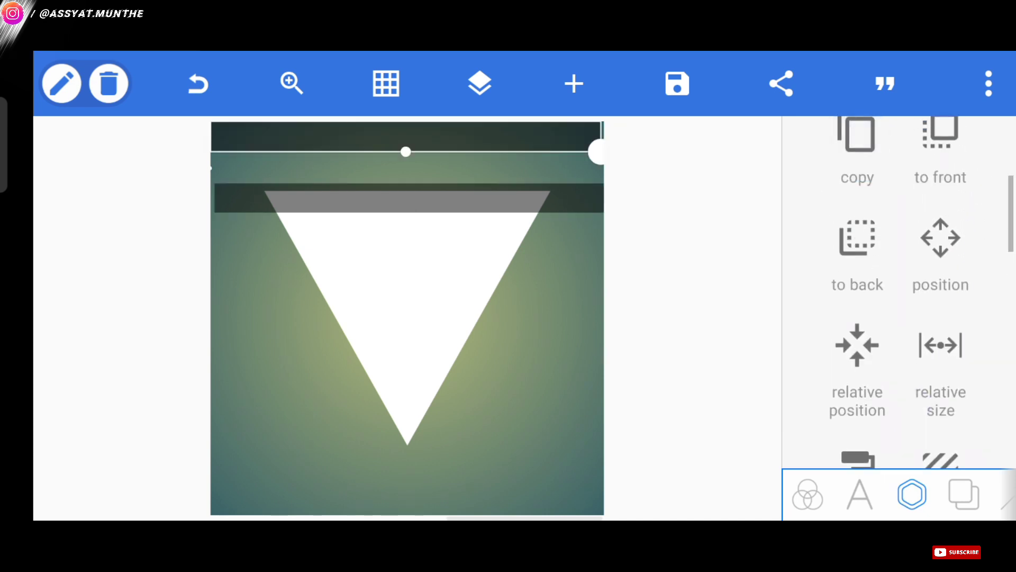
{"action": "left_click_drag", "start_coordinate": [488, 148], "coordinate": [516, 332]}
{"action": "mouse_move", "coordinate": [227, 347]}
{"action": "left_mouse_down"}
{"action": "mouse_move", "coordinate": [388, 447]}
{"action": "mouse_move", "coordinate": [389, 479]}
{"action": "mouse_move", "coordinate": [368, 481]}
{"action": "left_mouse_up"}
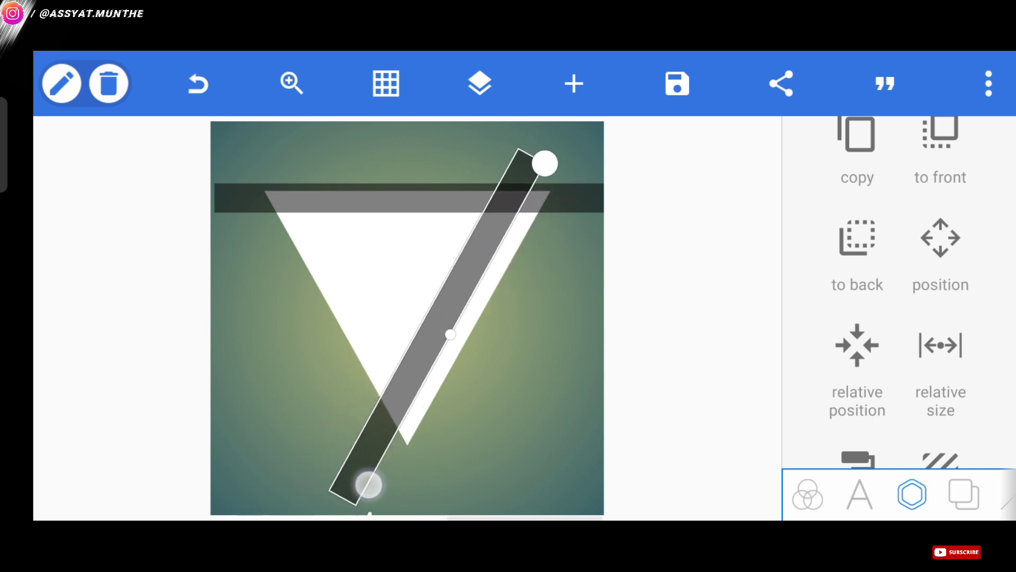
{"action": "left_click_drag", "start_coordinate": [394, 421], "coordinate": [414, 431]}
Duplicate the diagonal bar and rotate it along the triangle's left side
{"action": "left_click", "coordinate": [890, 151]}
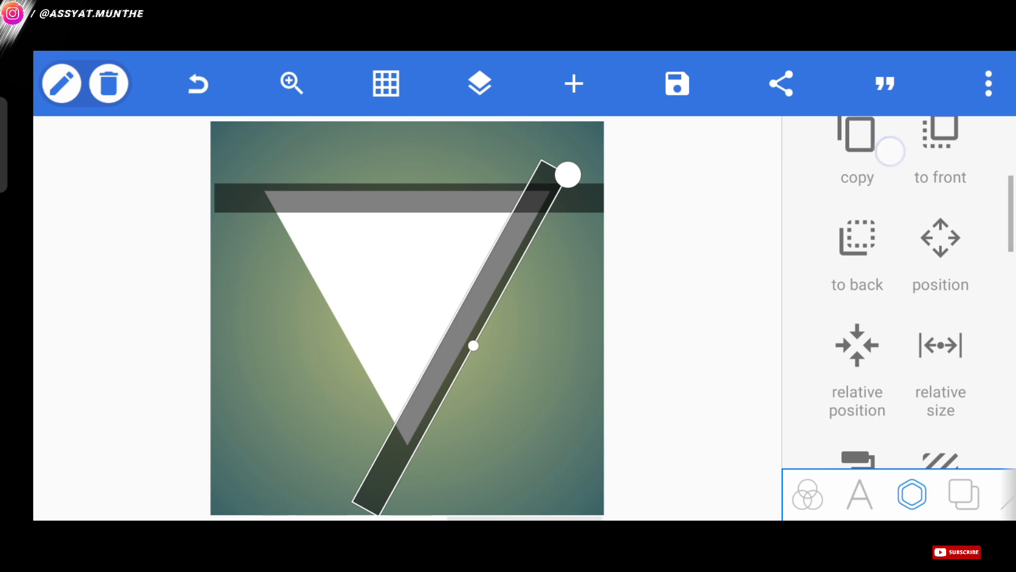
{"action": "mouse_move", "coordinate": [374, 374]}
{"action": "left_mouse_down"}
{"action": "mouse_move", "coordinate": [329, 317]}
{"action": "mouse_move", "coordinate": [295, 425]}
{"action": "left_mouse_up"}
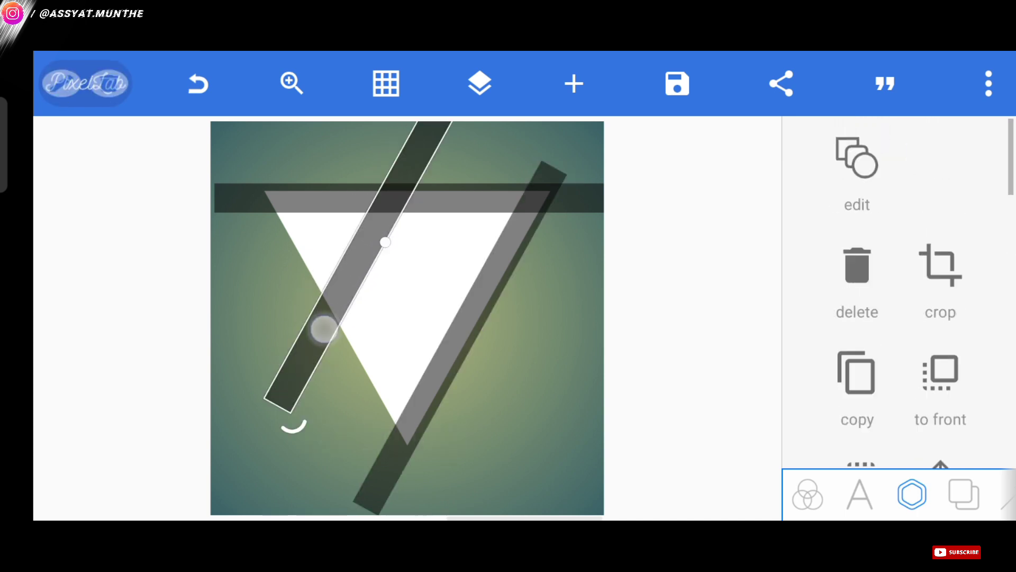
{"action": "mouse_move", "coordinate": [324, 328]}
{"action": "left_mouse_down"}
{"action": "mouse_move", "coordinate": [500, 432]}
{"action": "mouse_move", "coordinate": [414, 418]}
{"action": "mouse_move", "coordinate": [477, 483]}
{"action": "mouse_move", "coordinate": [426, 472]}
{"action": "left_mouse_up"}
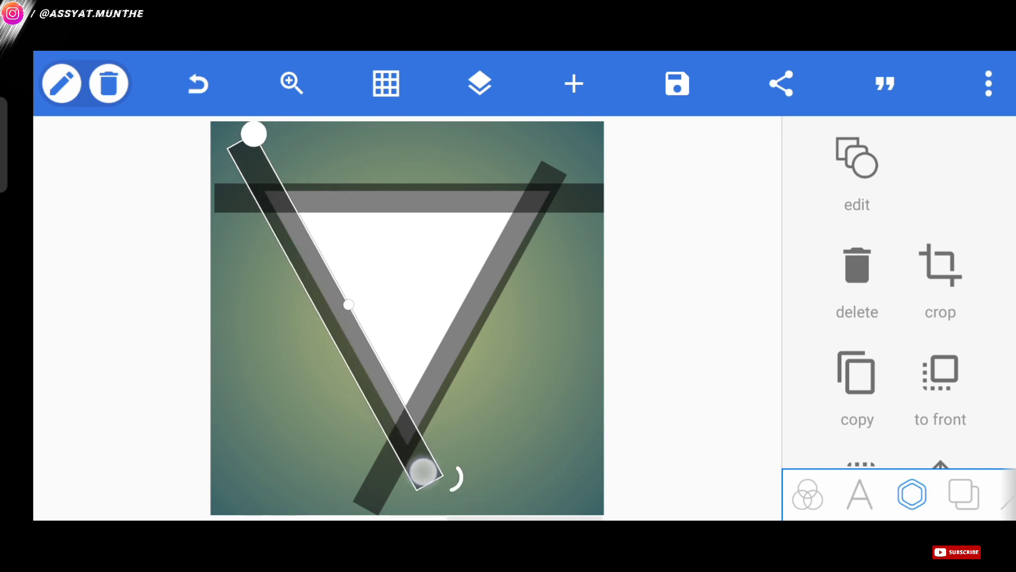
{"action": "left_click", "coordinate": [535, 363]}
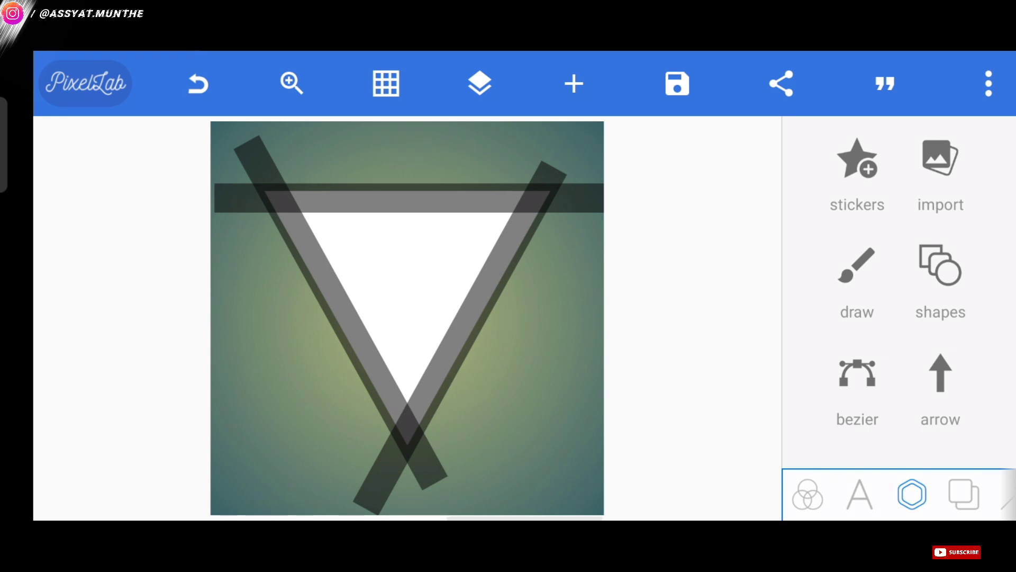
Duplicate the left diagonal bar and stretch the copy down through the triangle's middle
{"action": "left_click", "coordinate": [342, 302]}
{"action": "scroll", "coordinate": [915, 281], "scroll_direction": "down", "scroll_amount": 2}
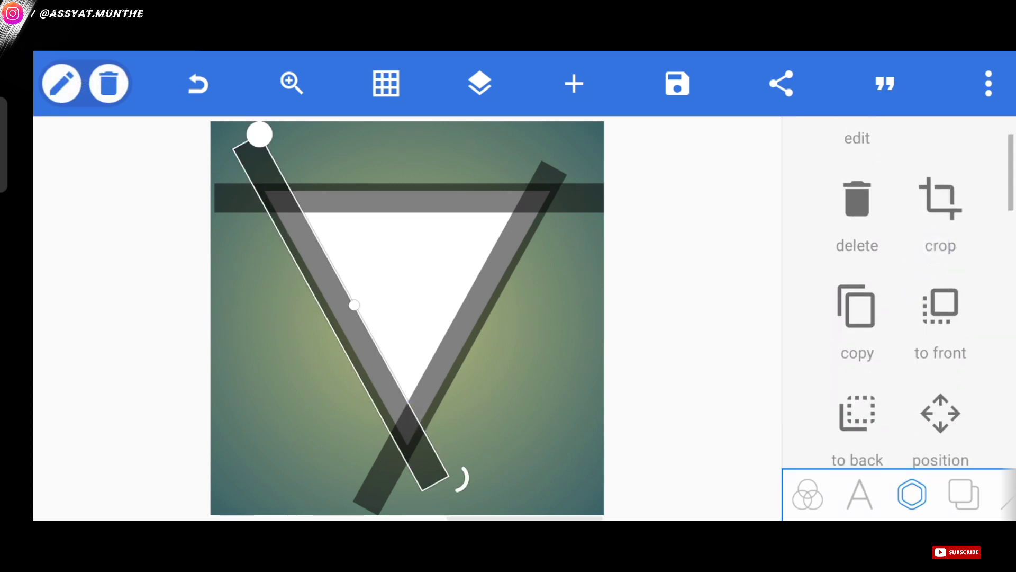
{"action": "left_click", "coordinate": [971, 399]}
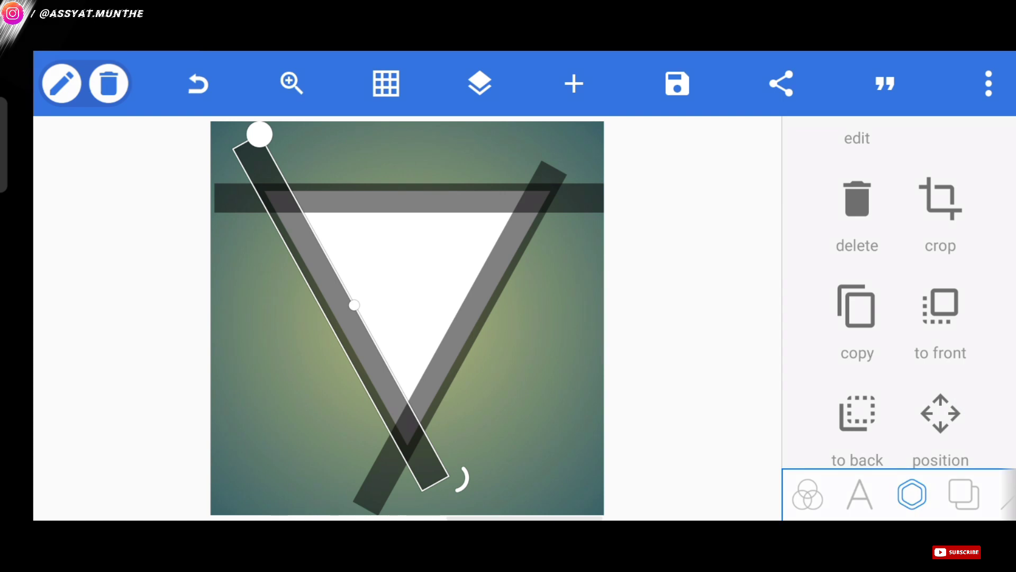
{"action": "left_click", "coordinate": [856, 310]}
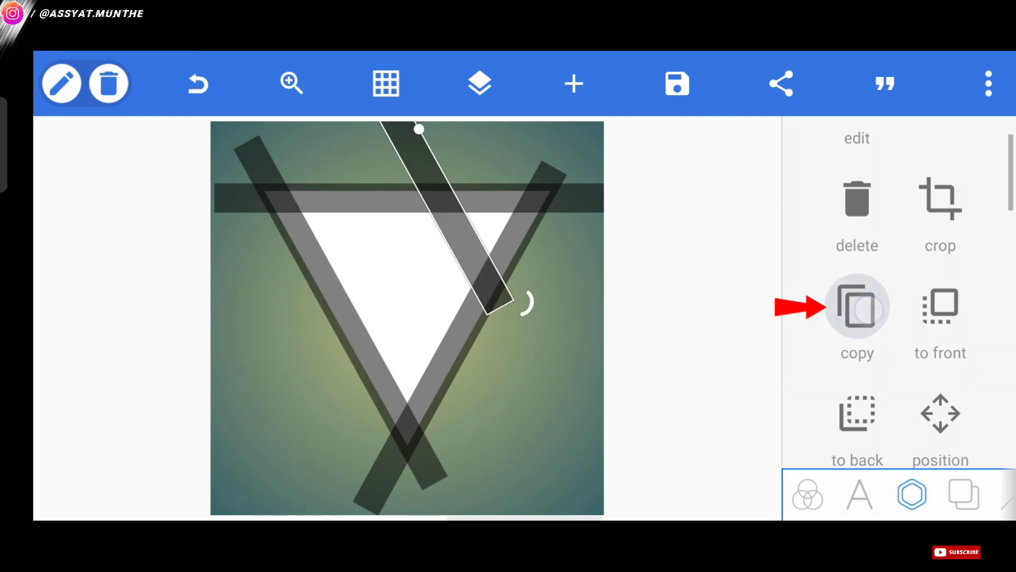
{"action": "left_click_drag", "start_coordinate": [509, 306], "coordinate": [494, 441]}
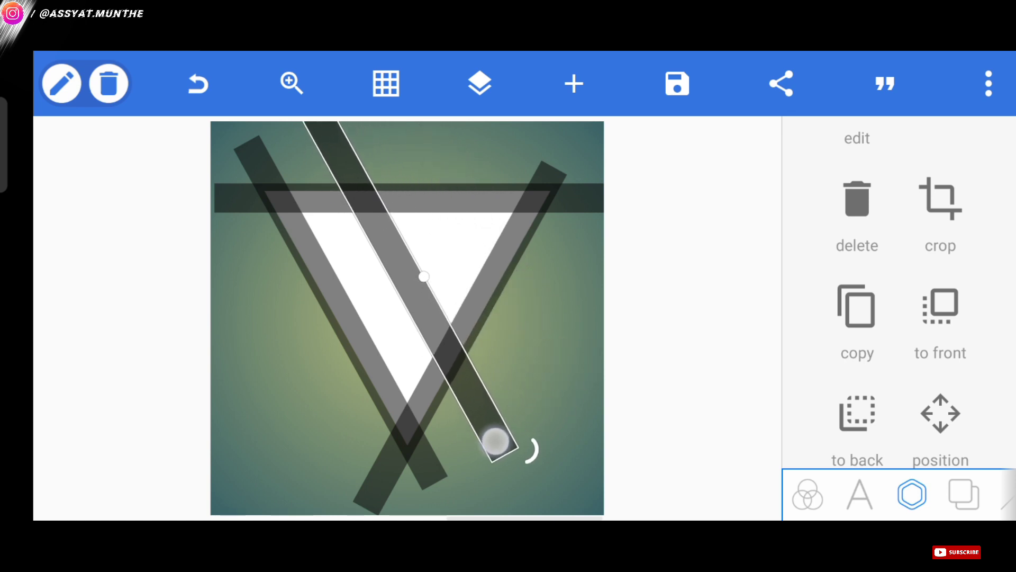
{"action": "left_click_drag", "start_coordinate": [494, 442], "coordinate": [502, 446]}
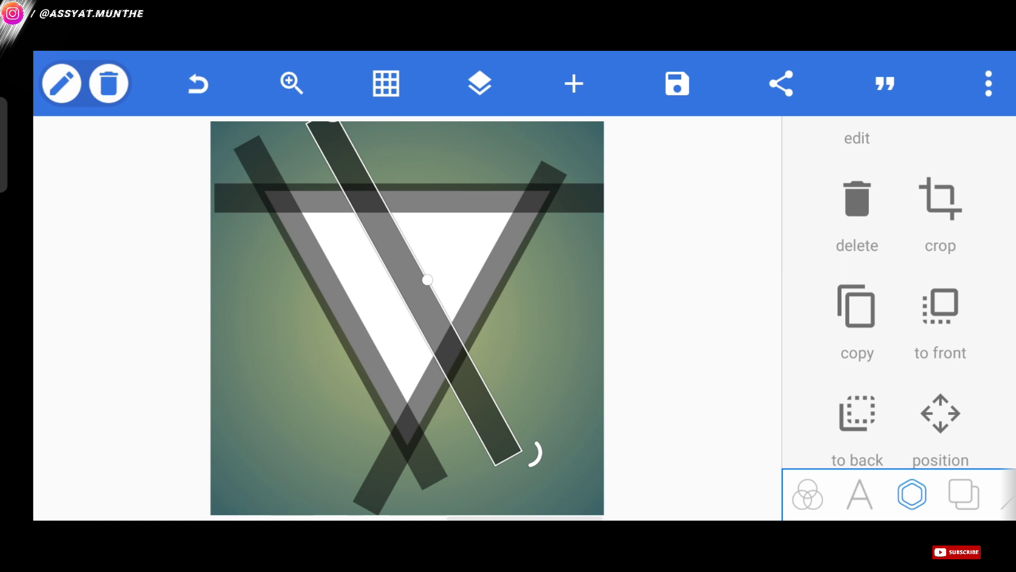
Add two more copies, each offset down and to the right of the last
{"action": "left_click", "coordinate": [857, 306]}
{"action": "mouse_move", "coordinate": [492, 279]}
{"action": "left_mouse_down"}
{"action": "mouse_move", "coordinate": [532, 376]}
{"action": "mouse_move", "coordinate": [534, 422]}
{"action": "left_mouse_up"}
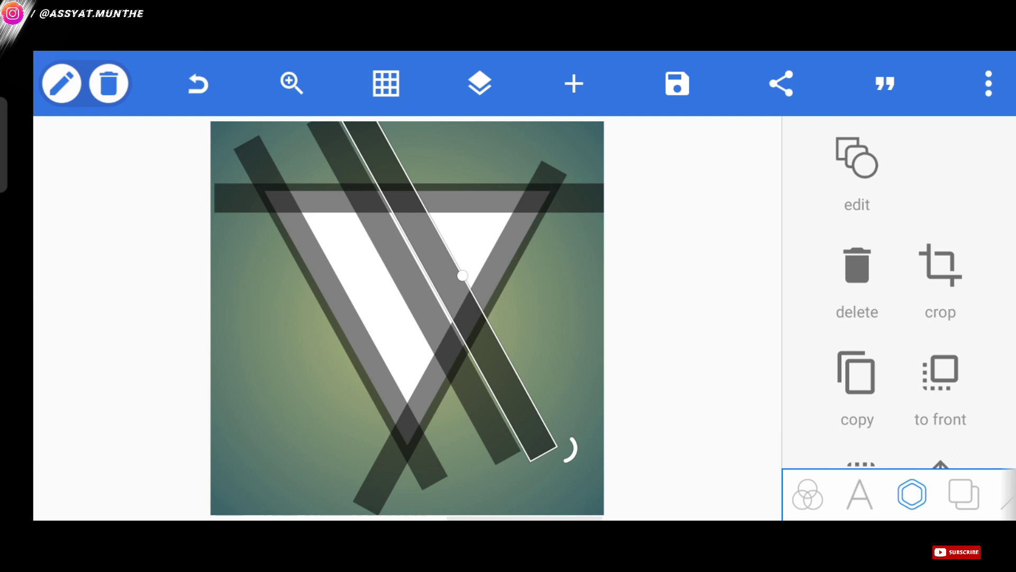
{"action": "left_click", "coordinate": [857, 371]}
{"action": "left_click_drag", "start_coordinate": [510, 294], "coordinate": [547, 423]}
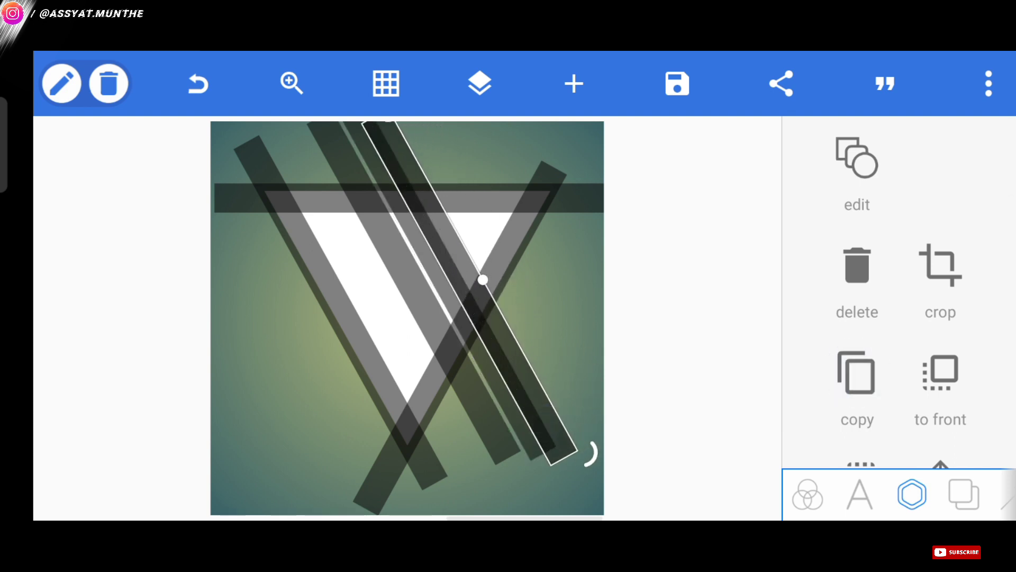
{"action": "scroll", "coordinate": [897, 318], "scroll_direction": "down", "scroll_amount": 3}
{"action": "scroll", "coordinate": [898, 317], "scroll_direction": "down", "scroll_amount": 3}
Turn a middle bar red, make it much thinner and tilt it slightly
{"action": "left_click", "coordinate": [858, 279]}
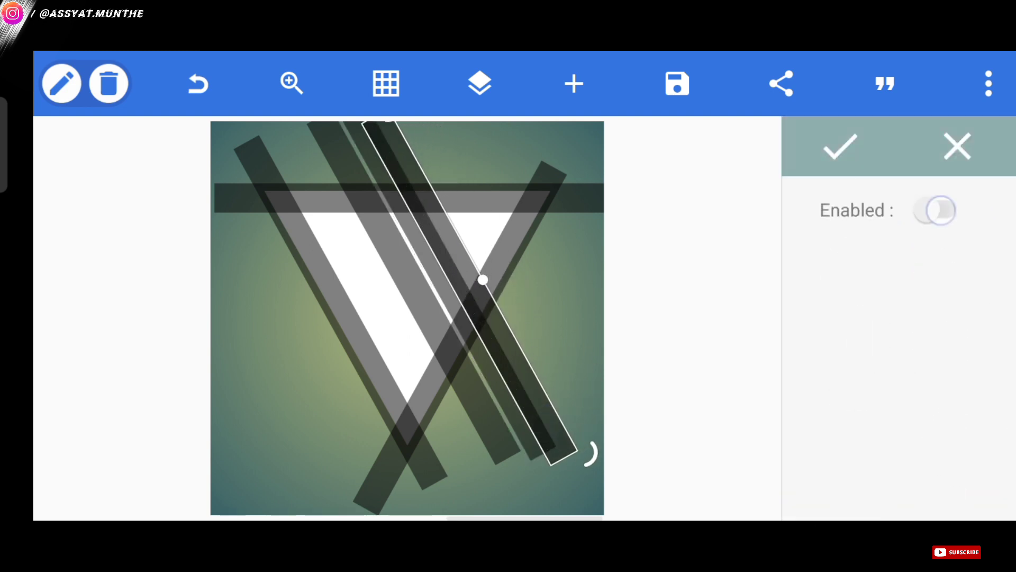
{"action": "left_click", "coordinate": [937, 210]}
{"action": "left_click", "coordinate": [841, 145]}
{"action": "left_click_drag", "start_coordinate": [542, 407], "coordinate": [506, 393]}
{"action": "left_click_drag", "start_coordinate": [451, 268], "coordinate": [437, 295]}
{"action": "left_click_drag", "start_coordinate": [514, 431], "coordinate": [518, 447]}
{"action": "scroll", "coordinate": [940, 211], "scroll_direction": "down", "scroll_amount": 2}
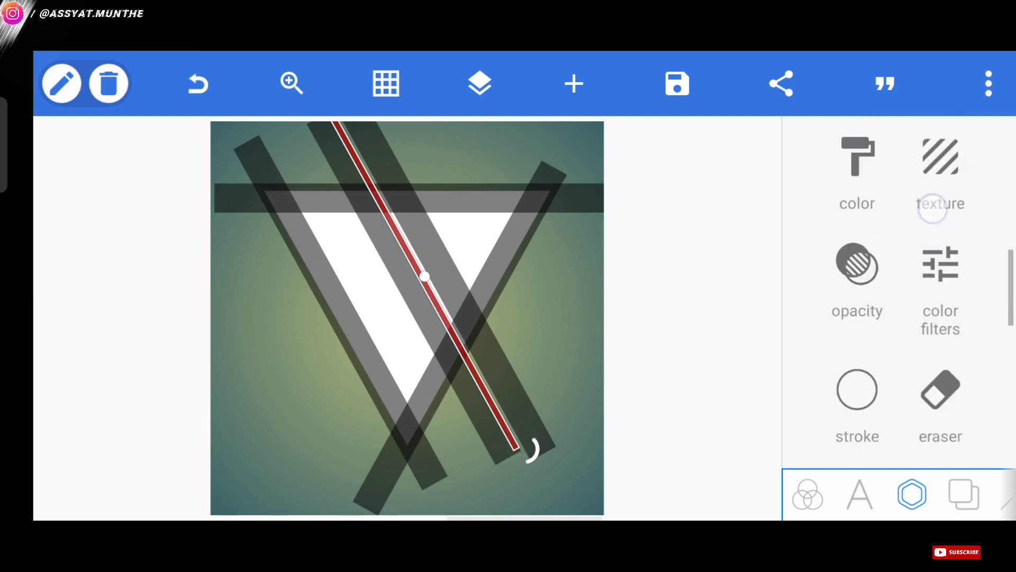
{"action": "scroll", "coordinate": [941, 210], "scroll_direction": "up", "scroll_amount": 3}
Nudge the red stripe right and up using the position controls
{"action": "left_click", "coordinate": [939, 177]}
{"action": "left_click", "coordinate": [907, 294]}
{"action": "left_click", "coordinate": [985, 294]}
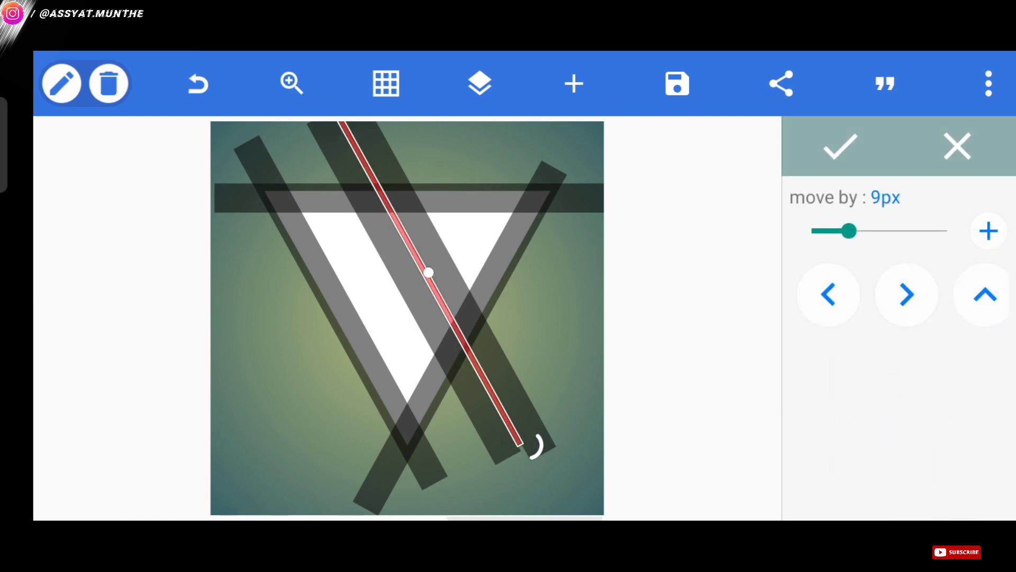
{"action": "left_click", "coordinate": [567, 313]}
Copy the top bar, shrink it to a short bar at the right, and colour it red
{"action": "left_click", "coordinate": [519, 198]}
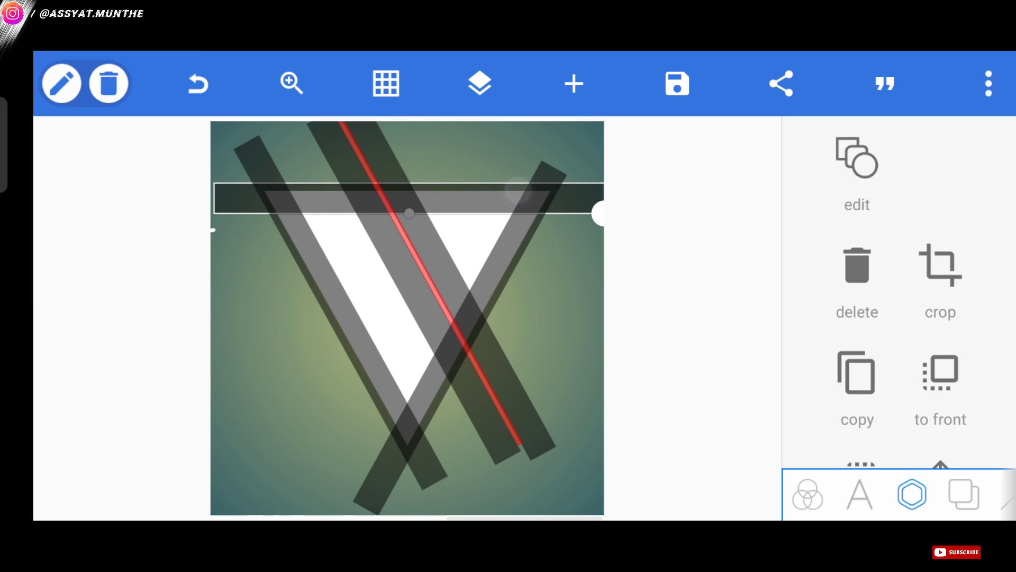
{"action": "left_click", "coordinate": [858, 373]}
{"action": "mouse_move", "coordinate": [521, 146]}
{"action": "left_mouse_down"}
{"action": "mouse_move", "coordinate": [667, 256]}
{"action": "mouse_move", "coordinate": [599, 246]}
{"action": "mouse_move", "coordinate": [628, 254]}
{"action": "mouse_move", "coordinate": [606, 237]}
{"action": "left_mouse_up"}
{"action": "scroll", "coordinate": [913, 314], "scroll_direction": "down", "scroll_amount": 5}
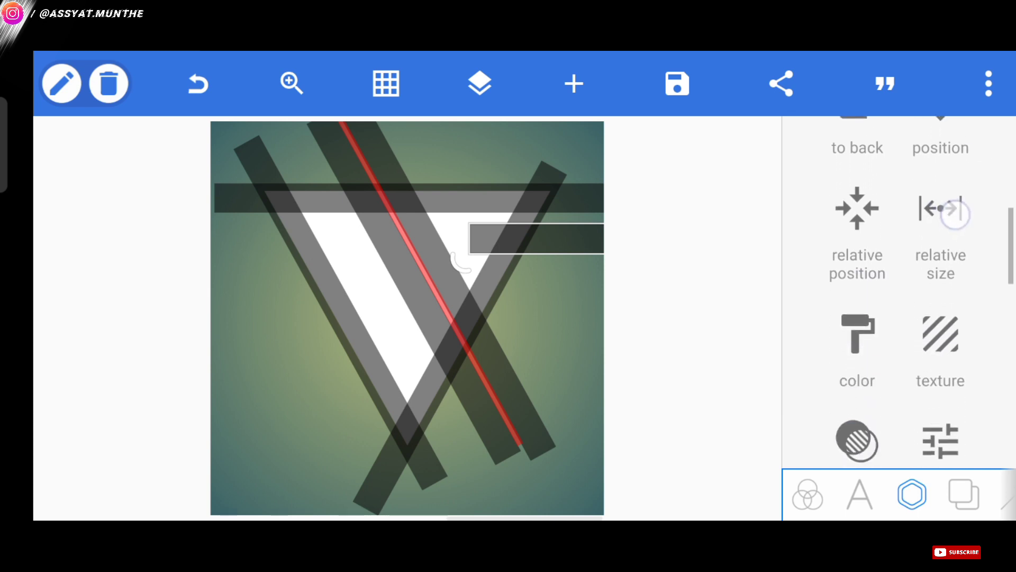
{"action": "left_click", "coordinate": [857, 358]}
{"action": "left_click", "coordinate": [937, 210]}
{"action": "left_click", "coordinate": [842, 146]}
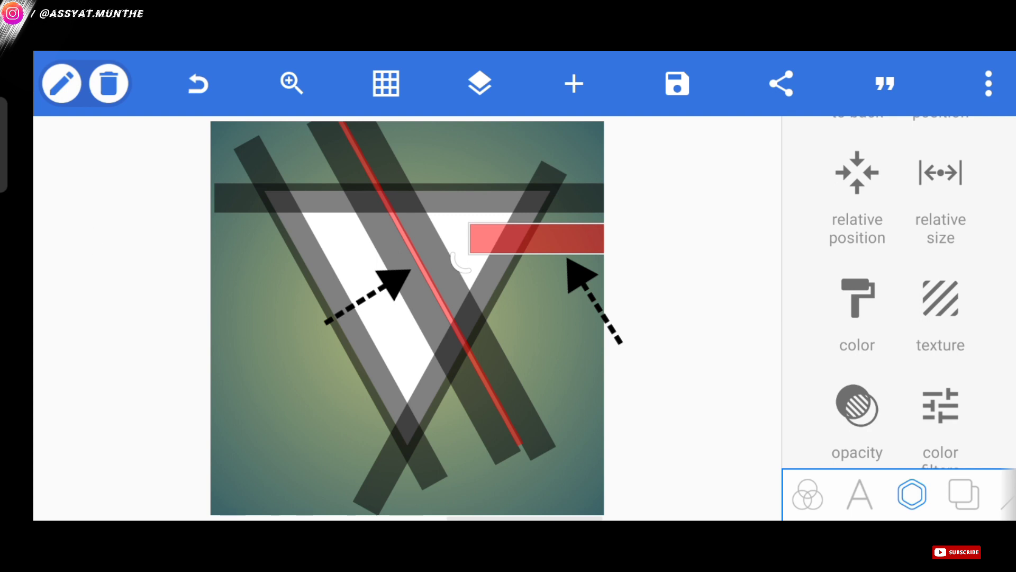
{"action": "left_click", "coordinate": [80, 293]}
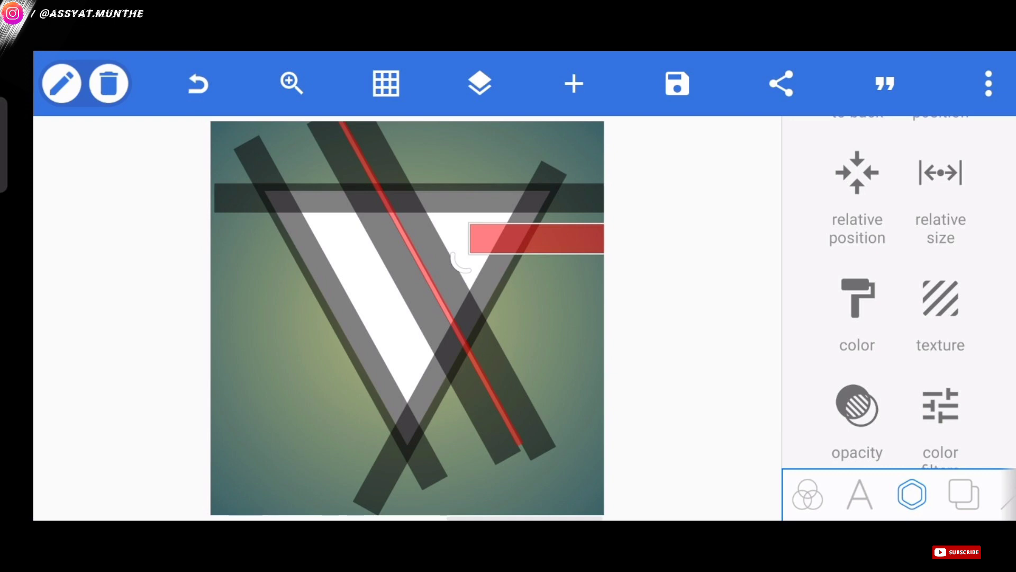
Make the grey diagonal stripe fully opaque black
{"action": "left_click", "coordinate": [463, 275]}
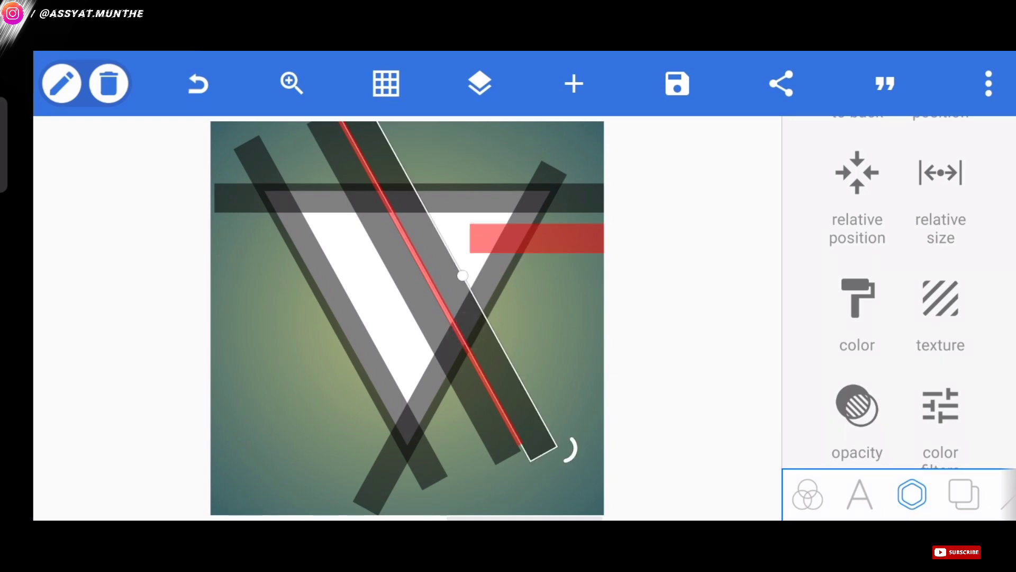
{"action": "scroll", "coordinate": [898, 318], "scroll_direction": "down", "scroll_amount": 5}
{"action": "left_click", "coordinate": [857, 157]}
{"action": "left_click_drag", "start_coordinate": [877, 231], "coordinate": [1009, 238]}
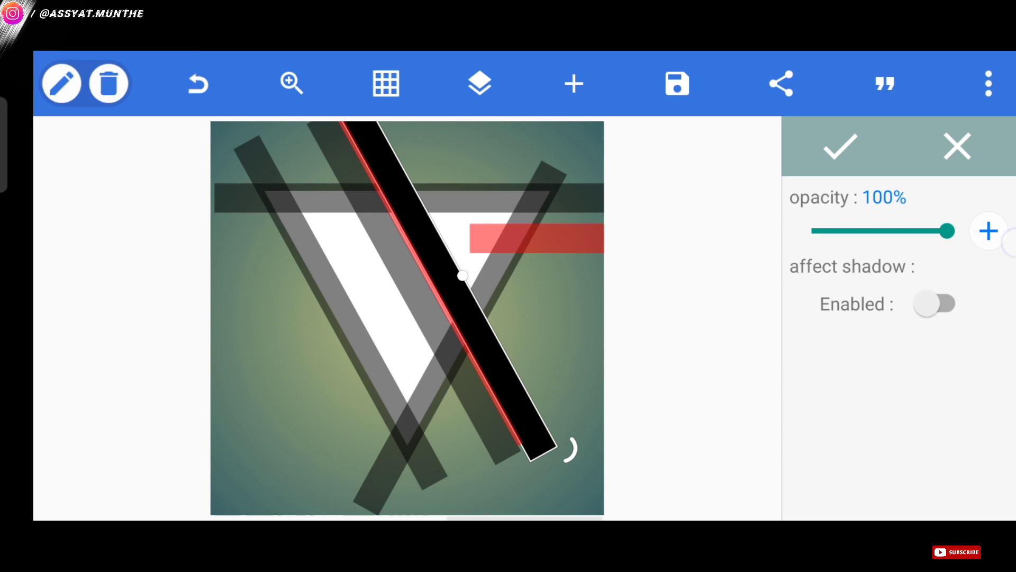
{"action": "left_click", "coordinate": [492, 436]}
{"action": "left_click", "coordinate": [858, 284]}
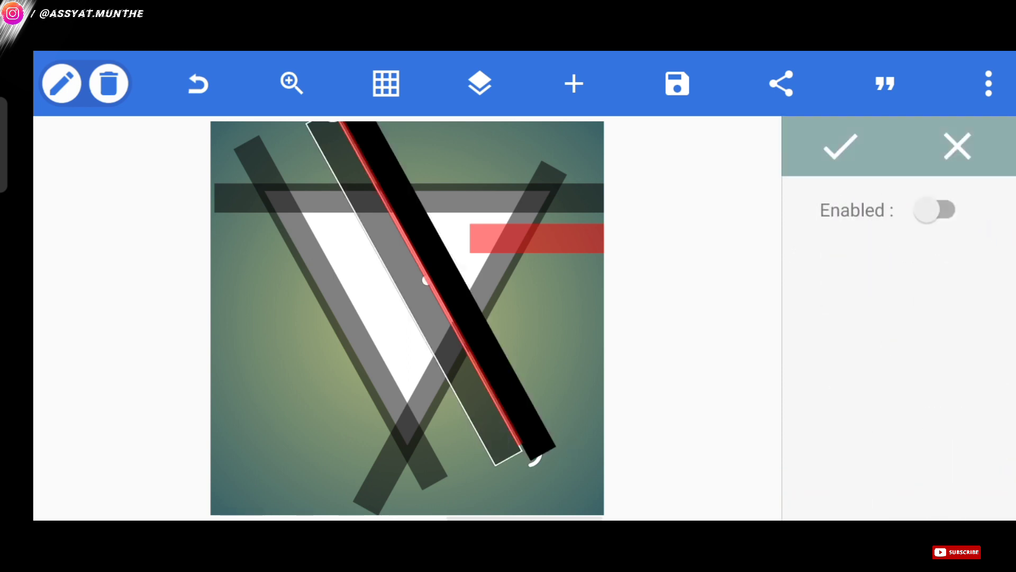
{"action": "left_click", "coordinate": [958, 146]}
{"action": "scroll", "coordinate": [898, 318], "scroll_direction": "down", "scroll_amount": 3}
{"action": "left_click", "coordinate": [858, 138]}
{"action": "left_click_drag", "start_coordinate": [879, 231], "coordinate": [1010, 215]}
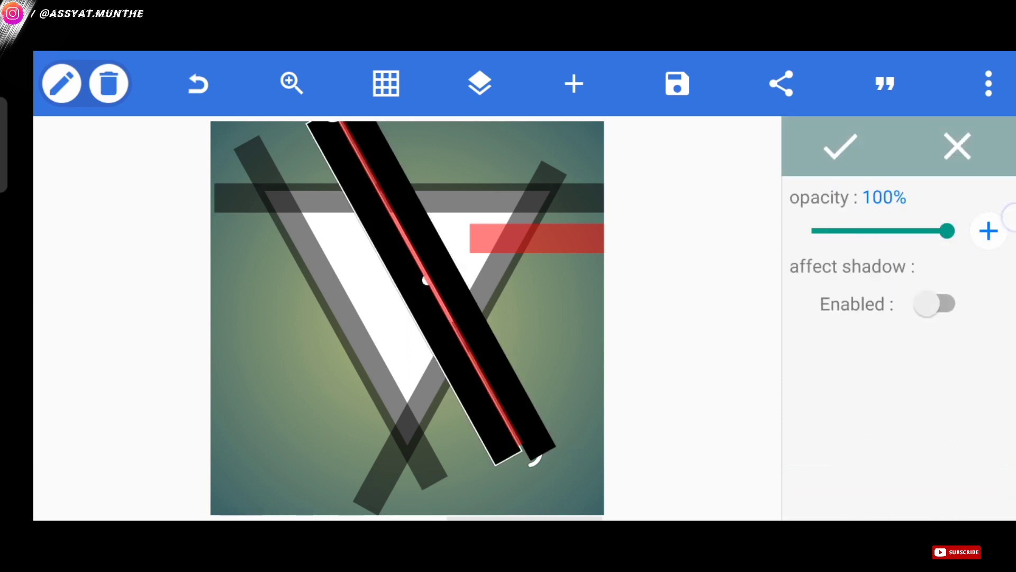
Make the right, left and top bars fully opaque black as well
{"action": "left_click", "coordinate": [535, 200]}
{"action": "scroll", "coordinate": [878, 277], "scroll_direction": "up", "scroll_amount": 1}
{"action": "left_click", "coordinate": [858, 191]}
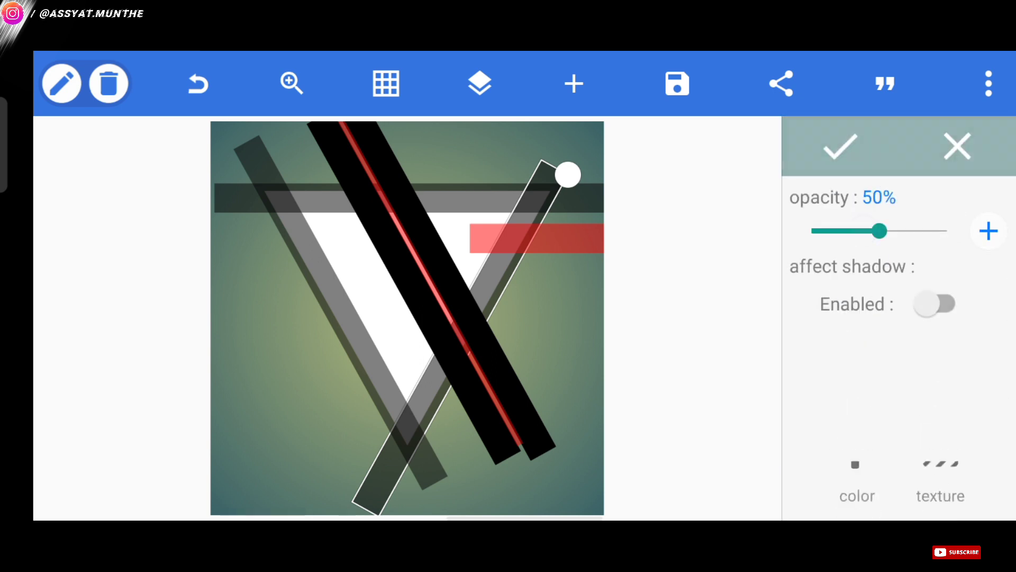
{"action": "left_click_drag", "start_coordinate": [879, 231], "coordinate": [946, 230]}
{"action": "left_click", "coordinate": [841, 147]}
{"action": "left_click", "coordinate": [262, 207]}
{"action": "left_click", "coordinate": [857, 209]}
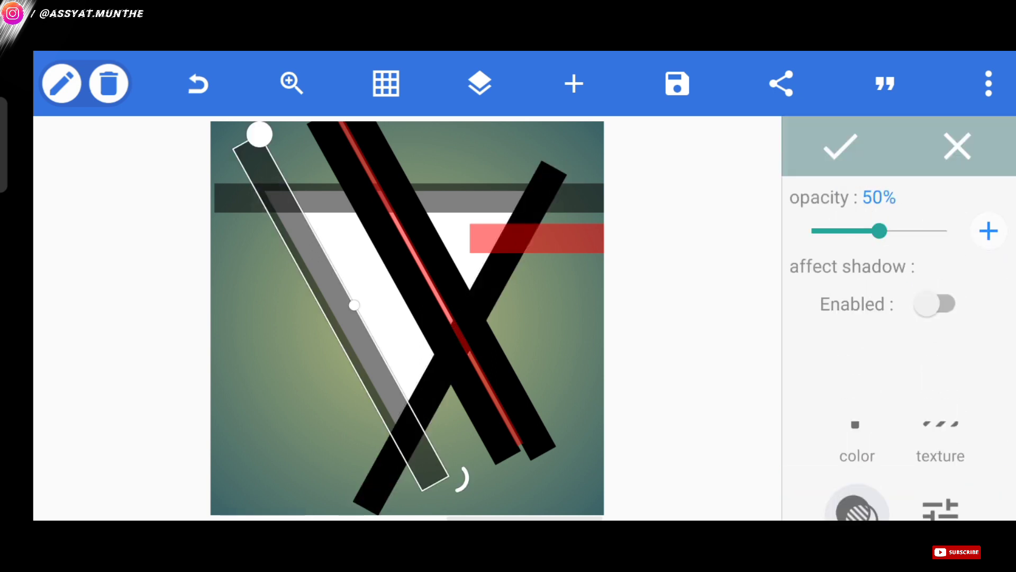
{"action": "left_click_drag", "start_coordinate": [879, 230], "coordinate": [946, 230]}
{"action": "left_click", "coordinate": [508, 198]}
{"action": "left_click", "coordinate": [857, 209]}
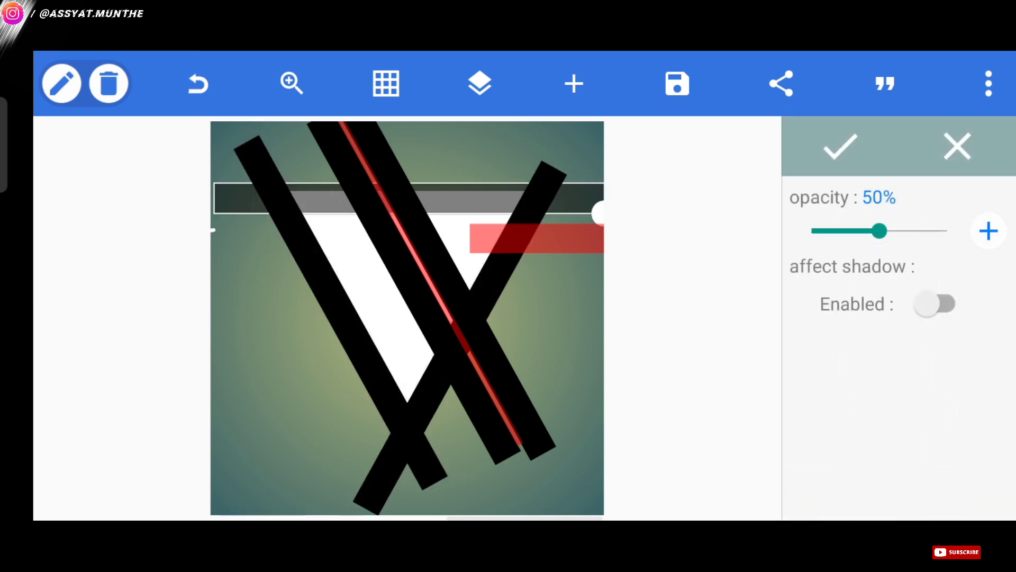
{"action": "left_click_drag", "start_coordinate": [879, 231], "coordinate": [946, 231]}
{"action": "left_click", "coordinate": [840, 146]}
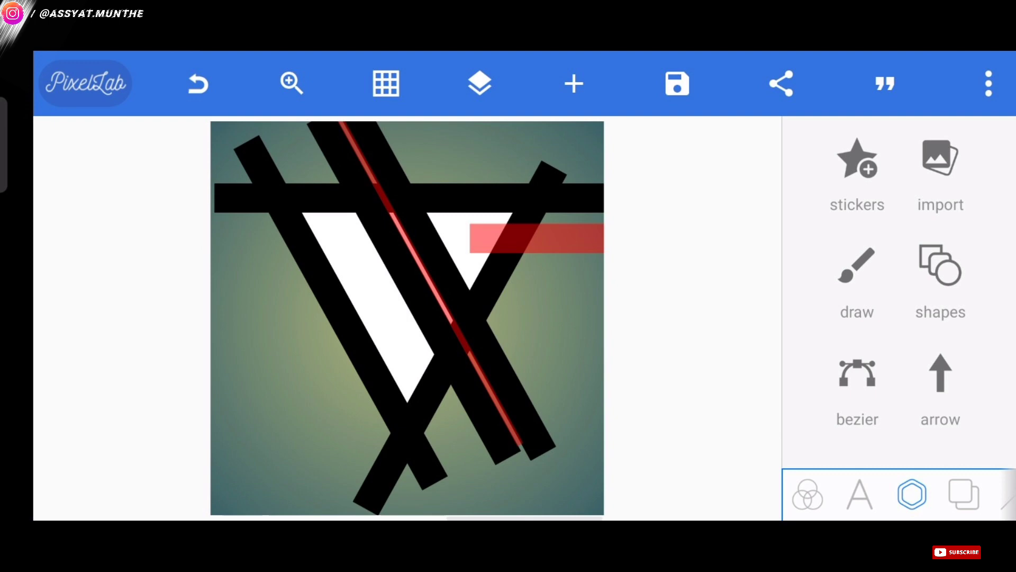
Set the translucent red bar to 100% opacity and white
{"action": "left_click", "coordinate": [571, 239]}
{"action": "scroll", "coordinate": [937, 279], "scroll_direction": "down", "scroll_amount": 5}
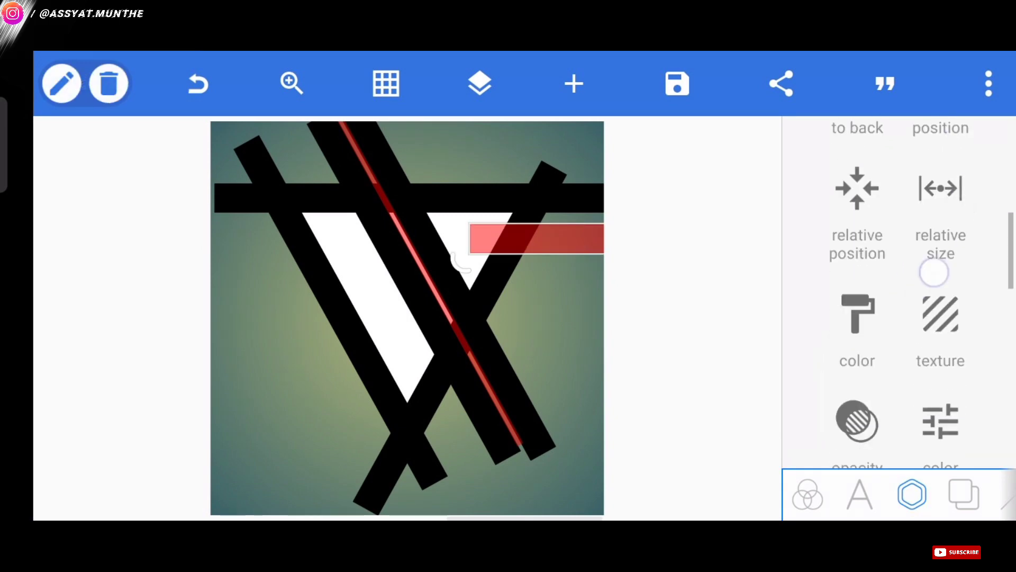
{"action": "left_click", "coordinate": [858, 363]}
{"action": "left_click_drag", "start_coordinate": [878, 231], "coordinate": [947, 231]}
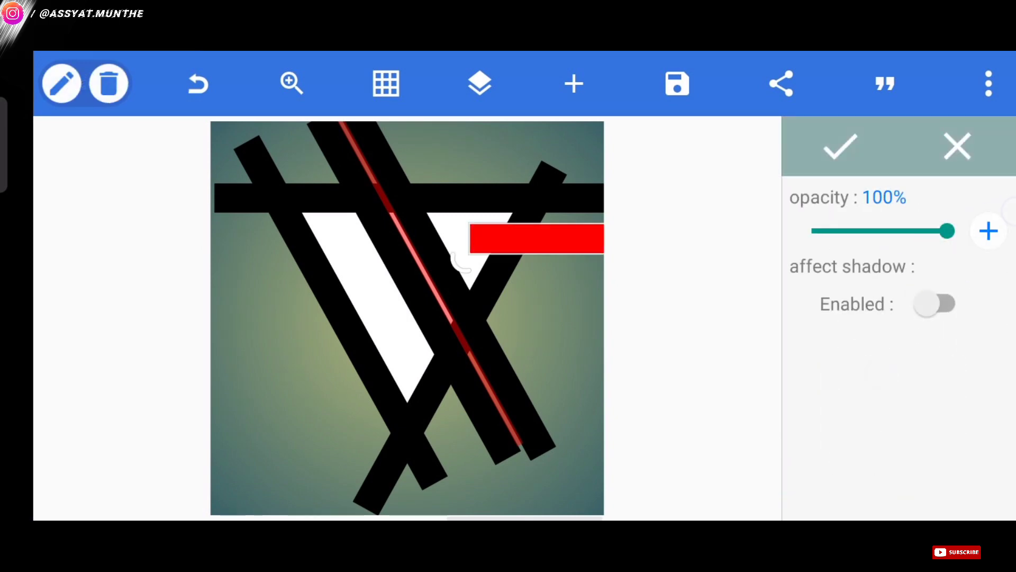
{"action": "left_click", "coordinate": [856, 163]}
{"action": "left_click", "coordinate": [858, 254]}
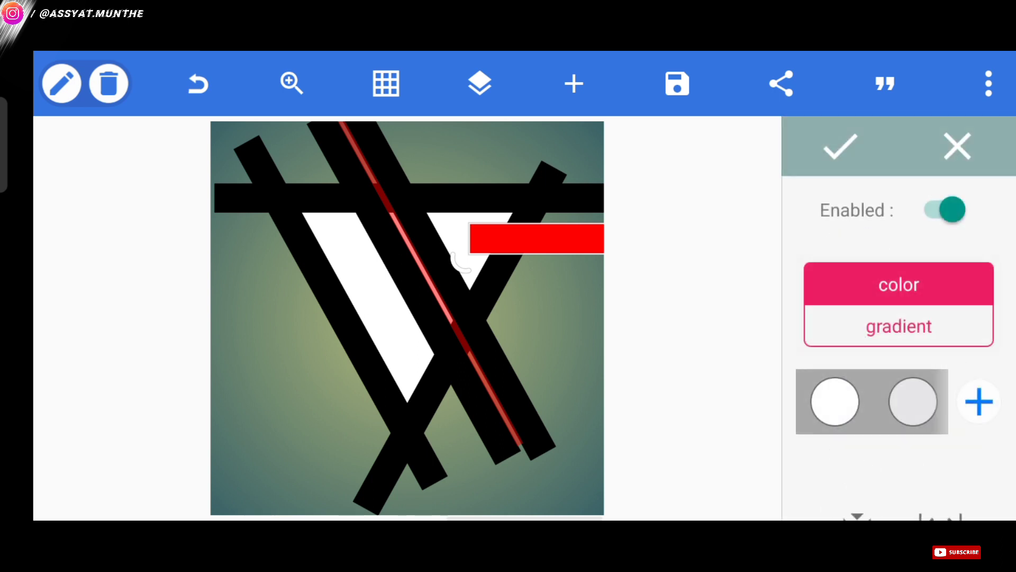
{"action": "left_click", "coordinate": [835, 401]}
{"action": "left_click", "coordinate": [840, 146]}
{"action": "left_click", "coordinate": [256, 363]}
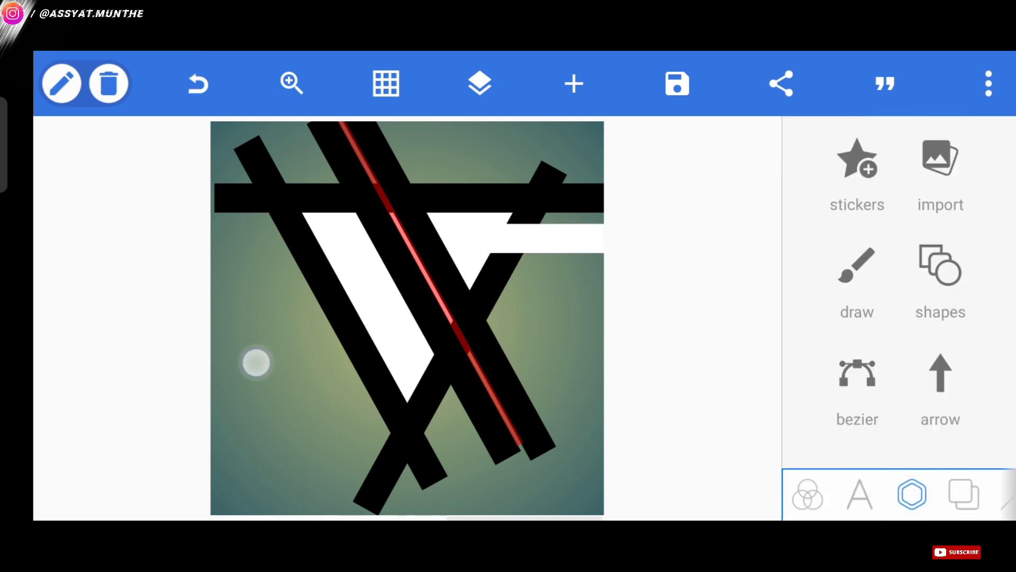
Make the thin red diagonal line white at 100% opacity
{"action": "left_click", "coordinate": [429, 274]}
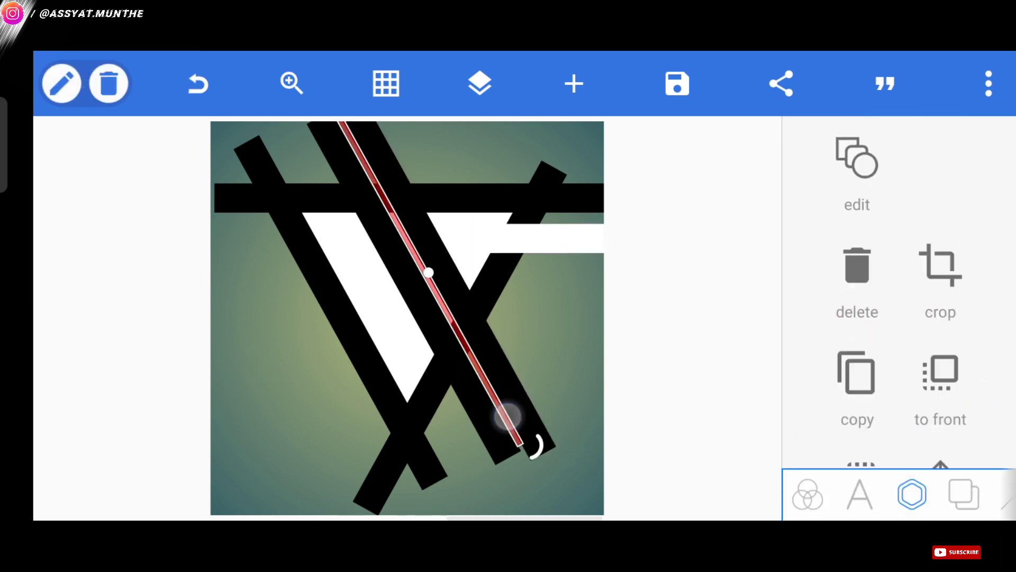
{"action": "scroll", "coordinate": [897, 318], "scroll_direction": "down", "scroll_amount": 1}
{"action": "scroll", "coordinate": [897, 318], "scroll_direction": "down", "scroll_amount": 2}
{"action": "scroll", "coordinate": [898, 318], "scroll_direction": "down", "scroll_amount": 3}
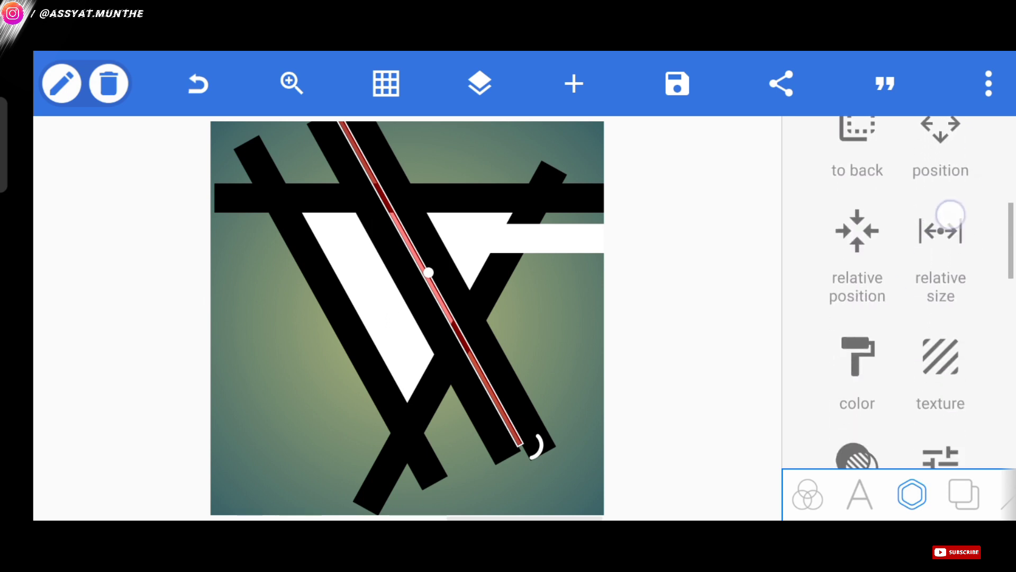
{"action": "scroll", "coordinate": [897, 318], "scroll_direction": "down", "scroll_amount": 2}
{"action": "left_click", "coordinate": [858, 284]}
{"action": "left_click", "coordinate": [835, 401]}
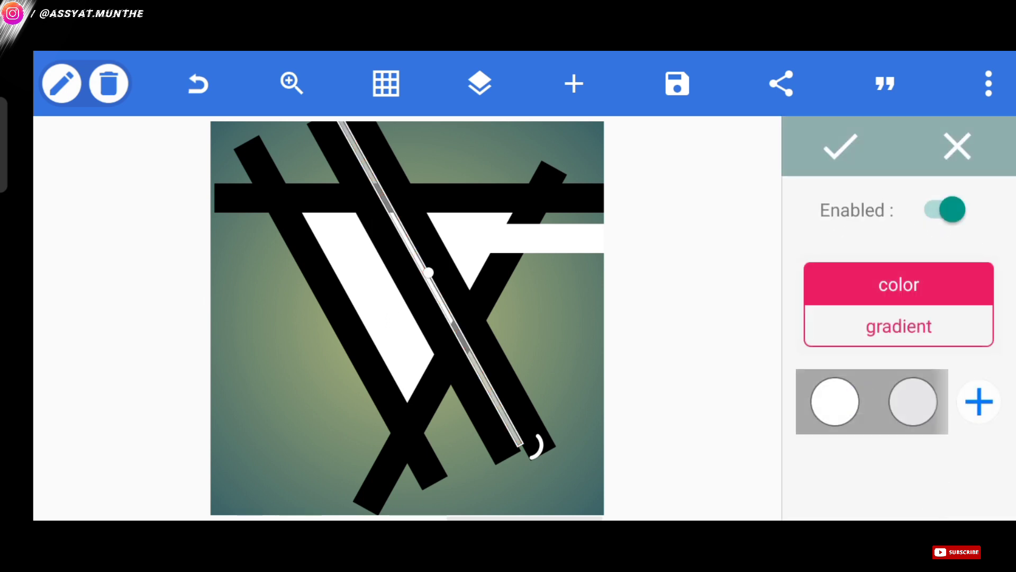
{"action": "left_click", "coordinate": [840, 145]}
{"action": "scroll", "coordinate": [897, 318], "scroll_direction": "down", "scroll_amount": 2}
{"action": "scroll", "coordinate": [897, 318], "scroll_direction": "down", "scroll_amount": 1}
{"action": "left_click", "coordinate": [858, 278]}
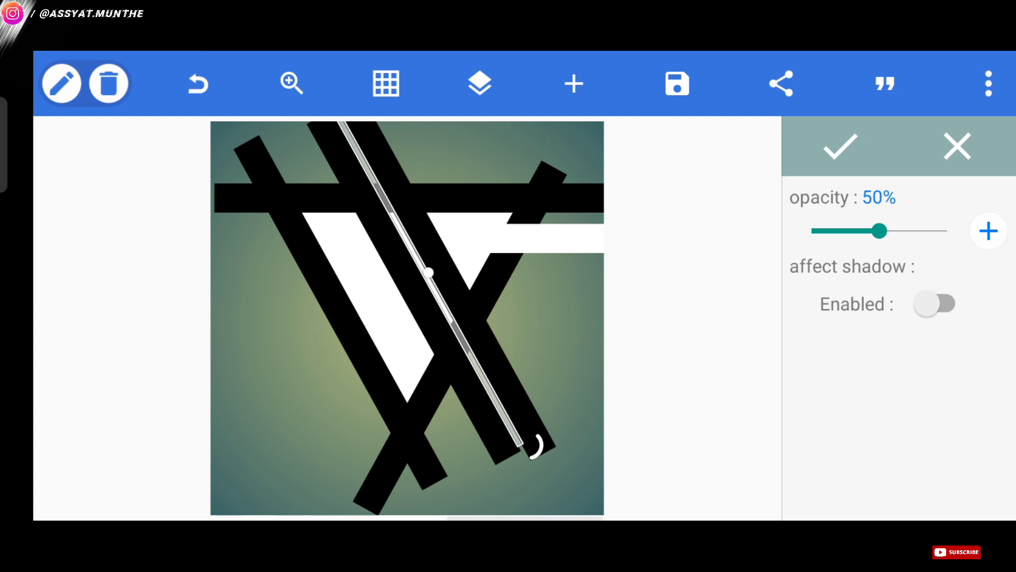
{"action": "left_click_drag", "start_coordinate": [878, 229], "coordinate": [946, 230]}
{"action": "left_click", "coordinate": [839, 146]}
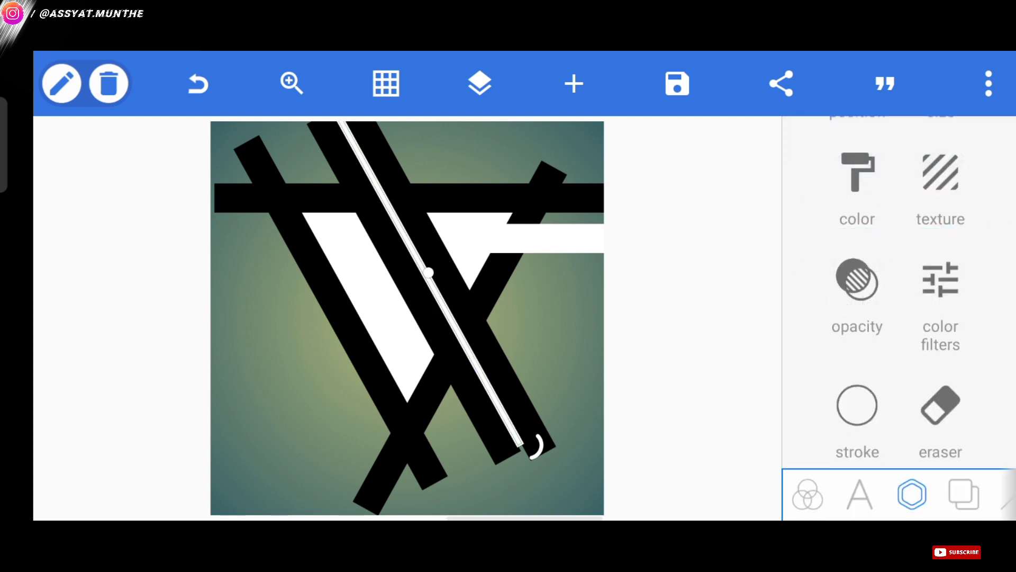
{"action": "left_click", "coordinate": [571, 348]}
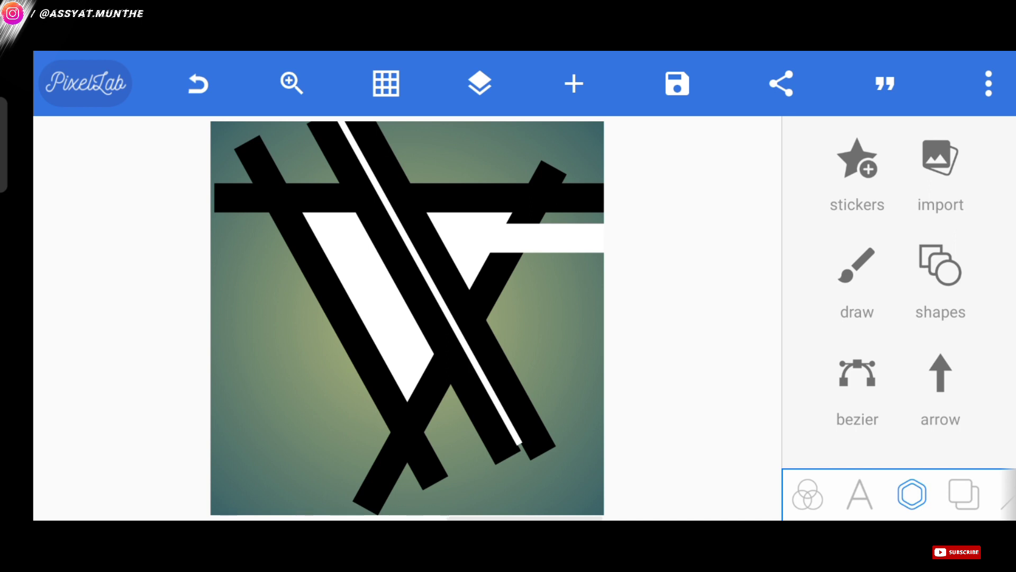
Add a full-width white rectangle and move it to the top of the canvas
{"action": "left_click", "coordinate": [941, 266]}
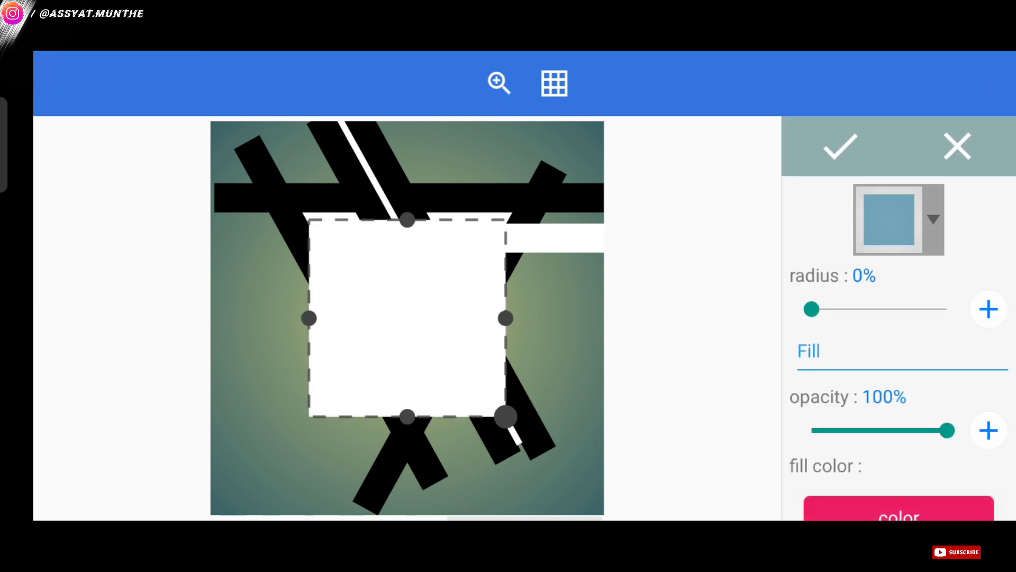
{"action": "left_click_drag", "start_coordinate": [506, 317], "coordinate": [606, 329]}
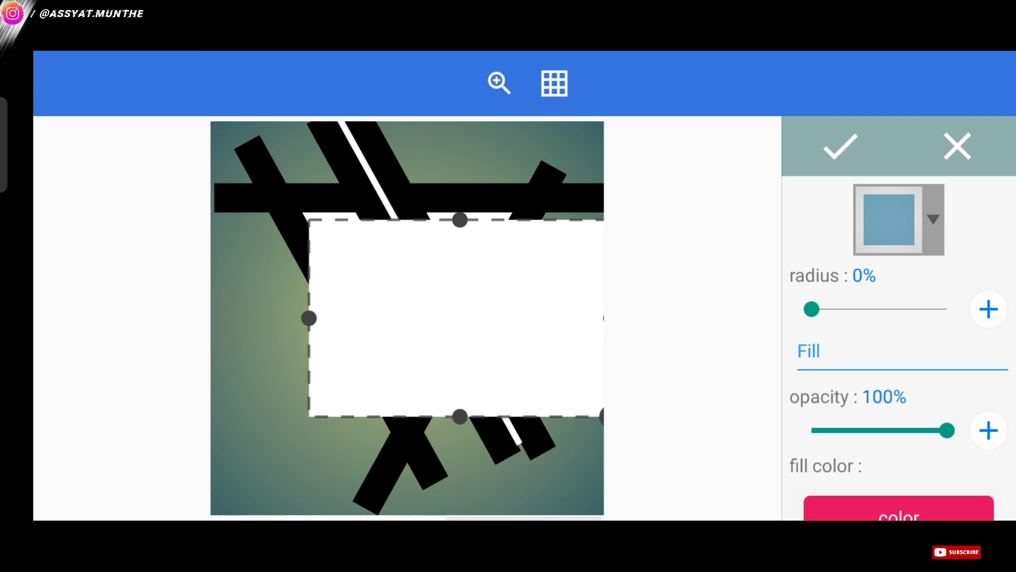
{"action": "left_click_drag", "start_coordinate": [308, 318], "coordinate": [177, 354]}
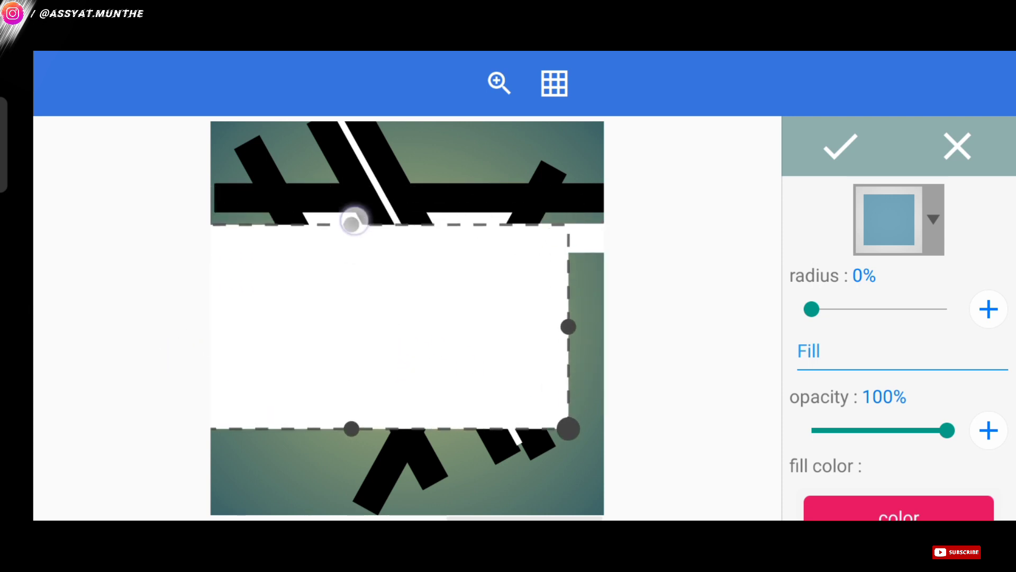
{"action": "left_click_drag", "start_coordinate": [604, 416], "coordinate": [598, 430]}
{"action": "left_click", "coordinate": [841, 147]}
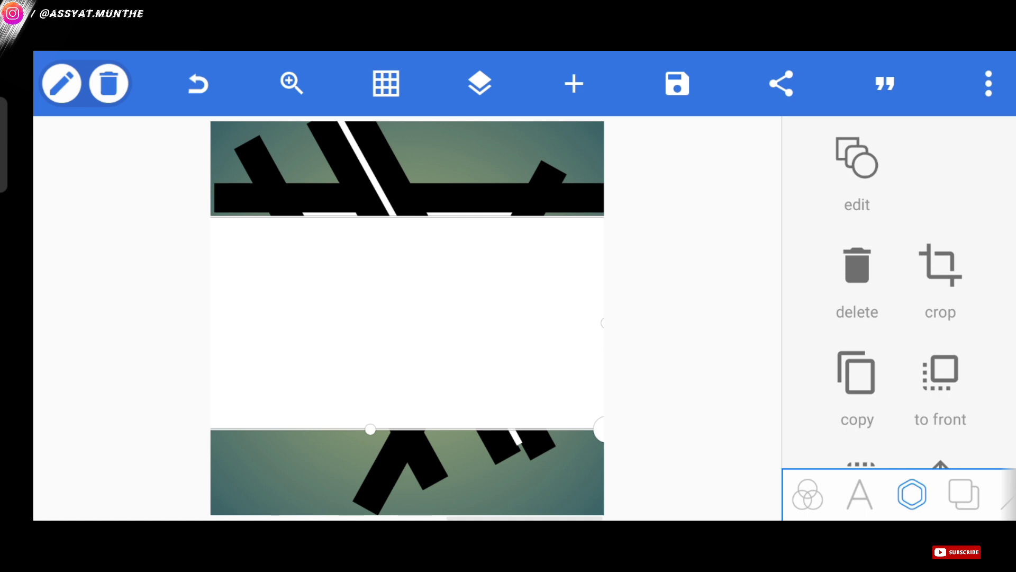
{"action": "mouse_move", "coordinate": [484, 342]}
{"action": "left_mouse_down"}
{"action": "mouse_move", "coordinate": [484, 114]}
{"action": "mouse_move", "coordinate": [485, 124]}
{"action": "left_mouse_up"}
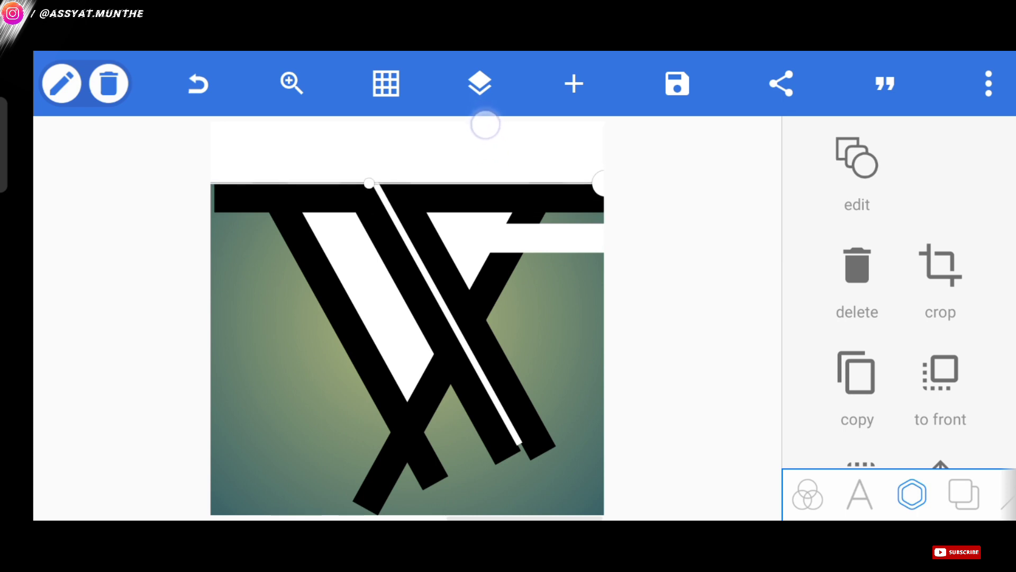
{"action": "left_click", "coordinate": [227, 323]}
Duplicate the white rectangle, move it lower right, and tilt it about 40° across the bars
{"action": "left_click", "coordinate": [572, 154]}
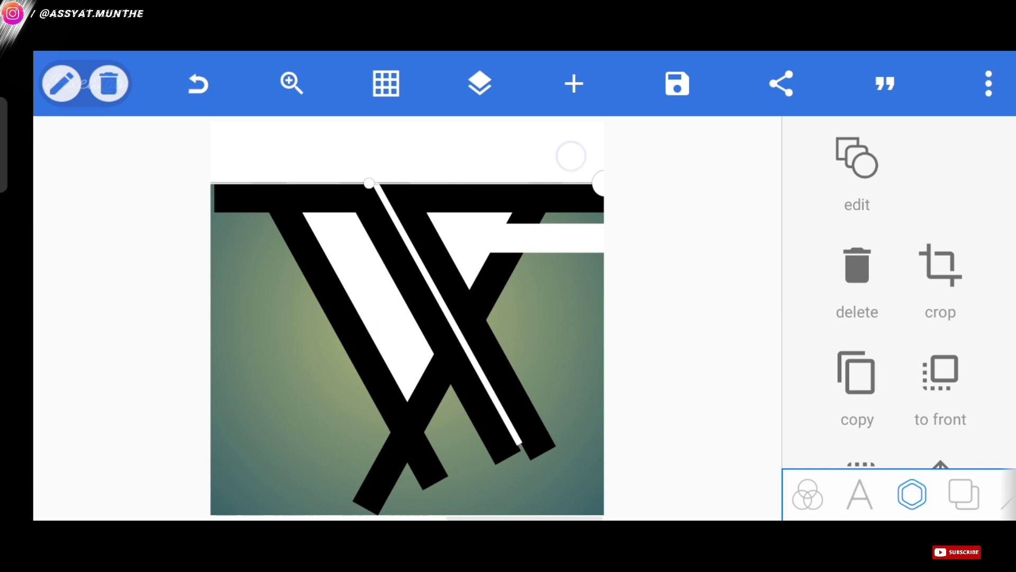
{"action": "left_click", "coordinate": [857, 373]}
{"action": "left_click_drag", "start_coordinate": [510, 248], "coordinate": [599, 326]}
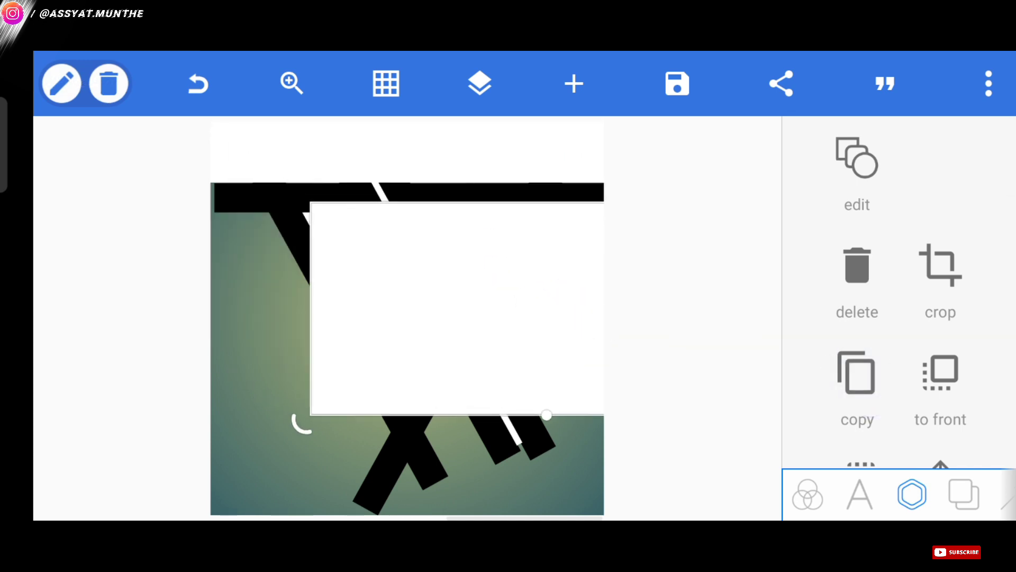
{"action": "mouse_move", "coordinate": [544, 415]}
{"action": "left_mouse_down"}
{"action": "mouse_move", "coordinate": [458, 463]}
{"action": "mouse_move", "coordinate": [577, 461]}
{"action": "mouse_move", "coordinate": [512, 486]}
{"action": "mouse_move", "coordinate": [341, 354]}
{"action": "mouse_move", "coordinate": [338, 331]}
{"action": "mouse_move", "coordinate": [392, 484]}
{"action": "mouse_move", "coordinate": [380, 484]}
{"action": "mouse_move", "coordinate": [565, 483]}
{"action": "mouse_move", "coordinate": [431, 355]}
{"action": "mouse_move", "coordinate": [373, 359]}
{"action": "mouse_move", "coordinate": [347, 485]}
{"action": "mouse_move", "coordinate": [357, 483]}
{"action": "mouse_move", "coordinate": [346, 484]}
{"action": "mouse_move", "coordinate": [565, 490]}
{"action": "mouse_move", "coordinate": [538, 484]}
{"action": "mouse_move", "coordinate": [379, 349]}
{"action": "mouse_move", "coordinate": [546, 456]}
{"action": "mouse_move", "coordinate": [384, 332]}
{"action": "mouse_move", "coordinate": [420, 461]}
{"action": "mouse_move", "coordinate": [485, 118]}
{"action": "mouse_move", "coordinate": [457, 441]}
{"action": "mouse_move", "coordinate": [465, 438]}
{"action": "mouse_move", "coordinate": [476, 204]}
{"action": "mouse_move", "coordinate": [644, 303]}
{"action": "mouse_move", "coordinate": [565, 378]}
{"action": "mouse_move", "coordinate": [563, 178]}
{"action": "mouse_move", "coordinate": [587, 334]}
{"action": "mouse_move", "coordinate": [585, 159]}
{"action": "mouse_move", "coordinate": [573, 151]}
{"action": "left_mouse_up"}
Nudge the angled white shape in small steps to hide the green slivers
{"action": "left_click_drag", "start_coordinate": [569, 374], "coordinate": [561, 375]}
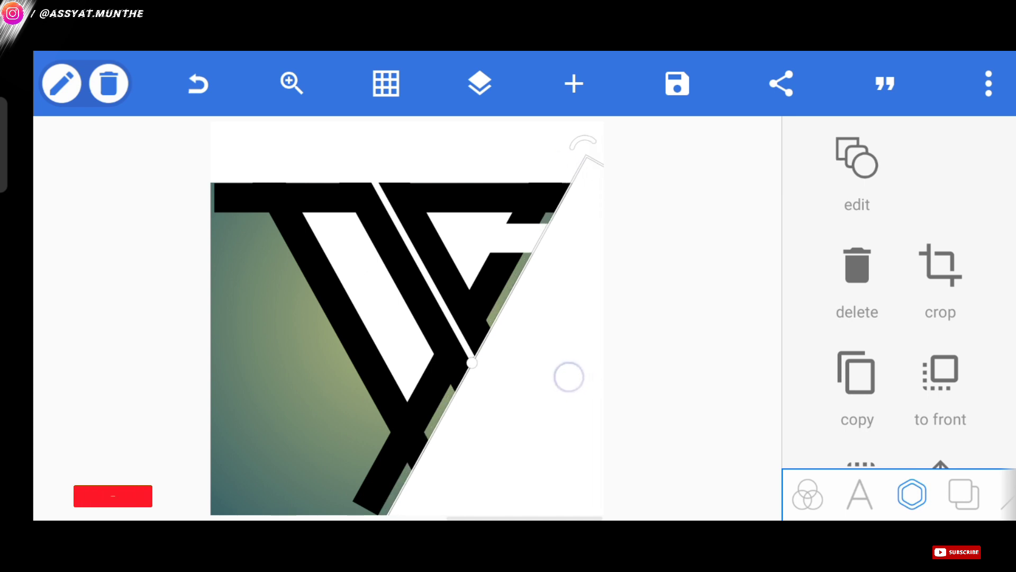
{"action": "left_click", "coordinate": [562, 375]}
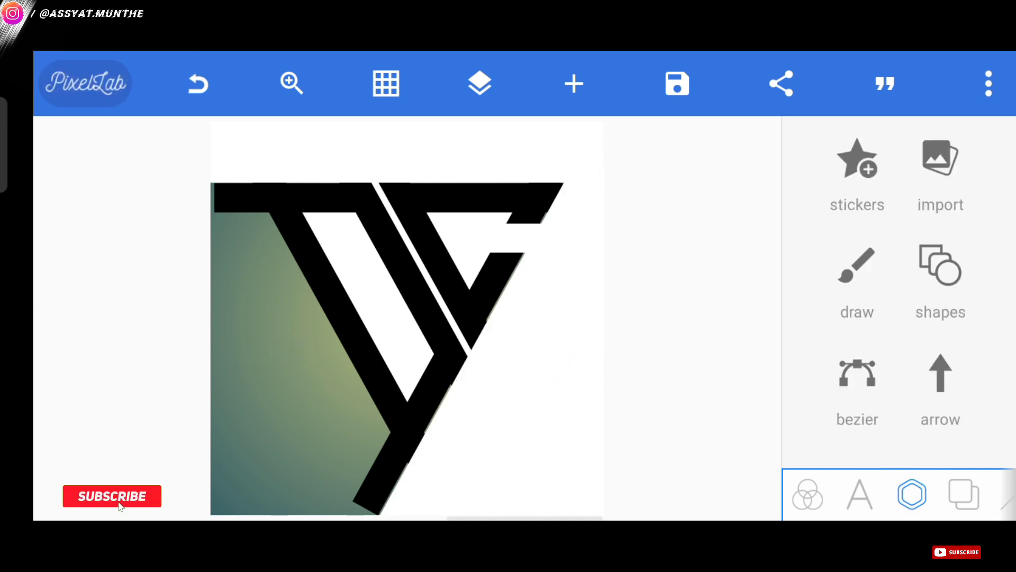
{"action": "left_click", "coordinate": [476, 317]}
{"action": "left_click_drag", "start_coordinate": [908, 374], "coordinate": [908, 295]}
{"action": "left_click", "coordinate": [940, 381]}
{"action": "left_click_drag", "start_coordinate": [849, 231], "coordinate": [812, 231]}
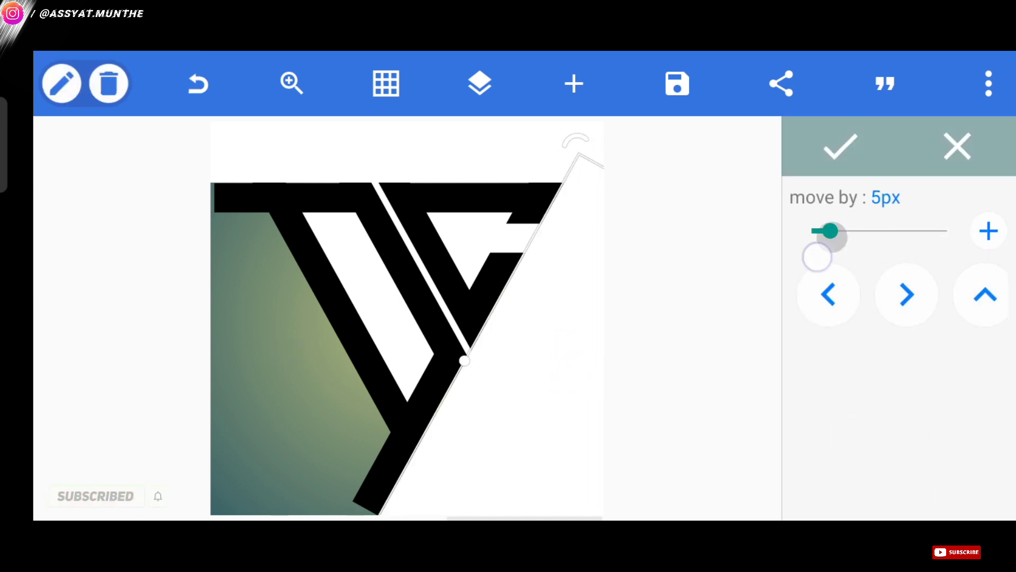
{"action": "left_click", "coordinate": [841, 146]}
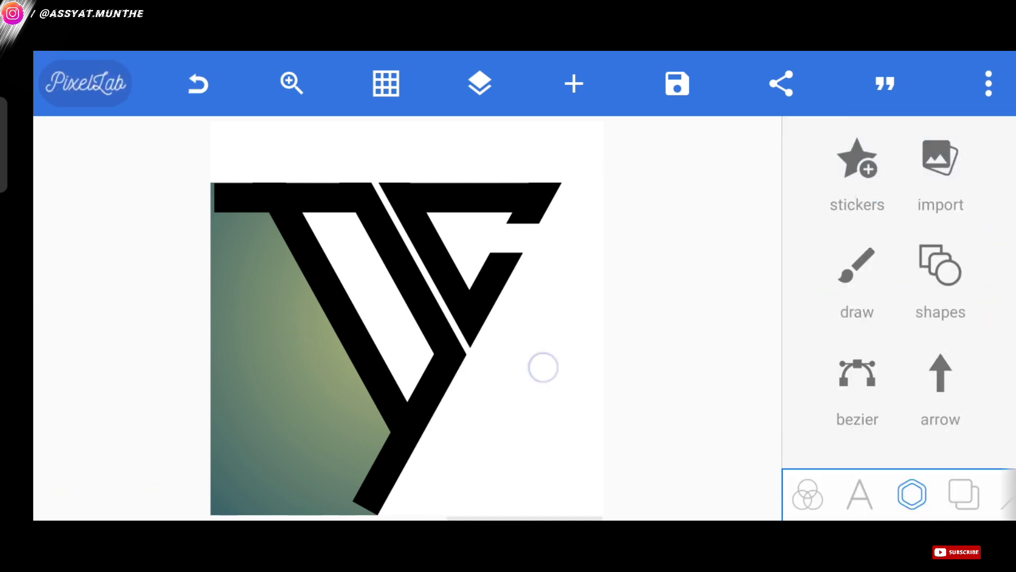
Duplicate the angled shape, rotate it the opposite way, and align it with the logo's left edge
{"action": "left_click", "coordinate": [543, 365]}
{"action": "left_click", "coordinate": [857, 373]}
{"action": "left_click_drag", "start_coordinate": [426, 268], "coordinate": [441, 306]}
{"action": "mouse_move", "coordinate": [364, 202]}
{"action": "left_mouse_down"}
{"action": "mouse_move", "coordinate": [472, 243]}
{"action": "mouse_move", "coordinate": [405, 290]}
{"action": "mouse_move", "coordinate": [516, 211]}
{"action": "mouse_move", "coordinate": [484, 452]}
{"action": "left_mouse_up"}
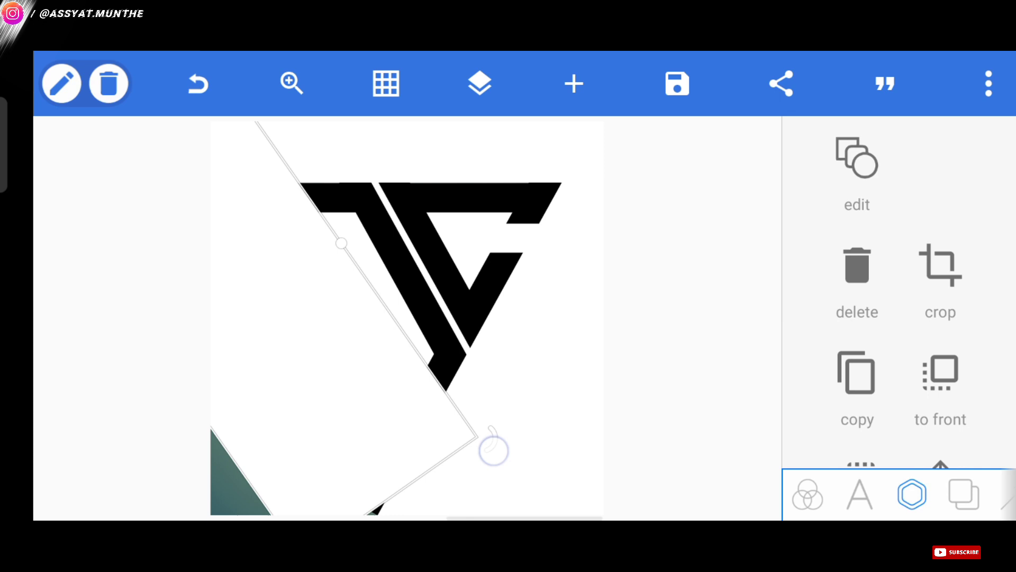
{"action": "left_click_drag", "start_coordinate": [493, 451], "coordinate": [361, 454]}
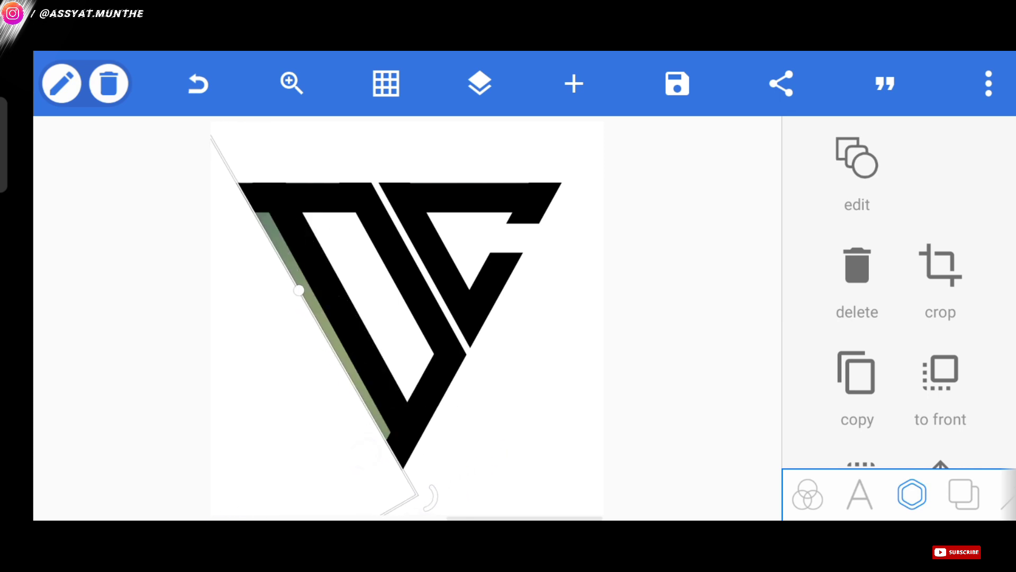
{"action": "left_click_drag", "start_coordinate": [442, 488], "coordinate": [416, 495]}
{"action": "left_click_drag", "start_coordinate": [360, 462], "coordinate": [381, 484]}
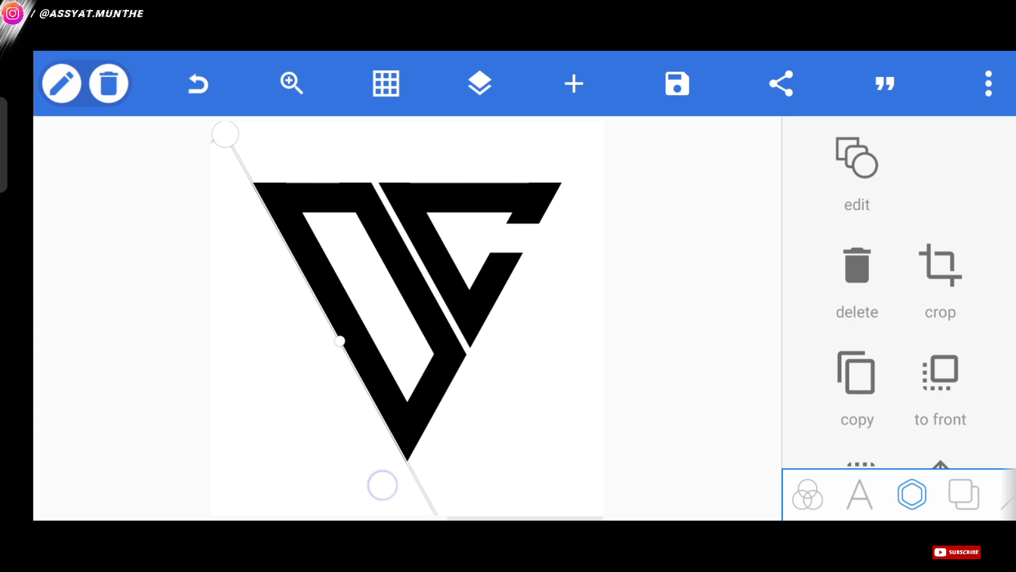
{"action": "scroll", "coordinate": [899, 294], "scroll_direction": "down", "scroll_amount": 4}
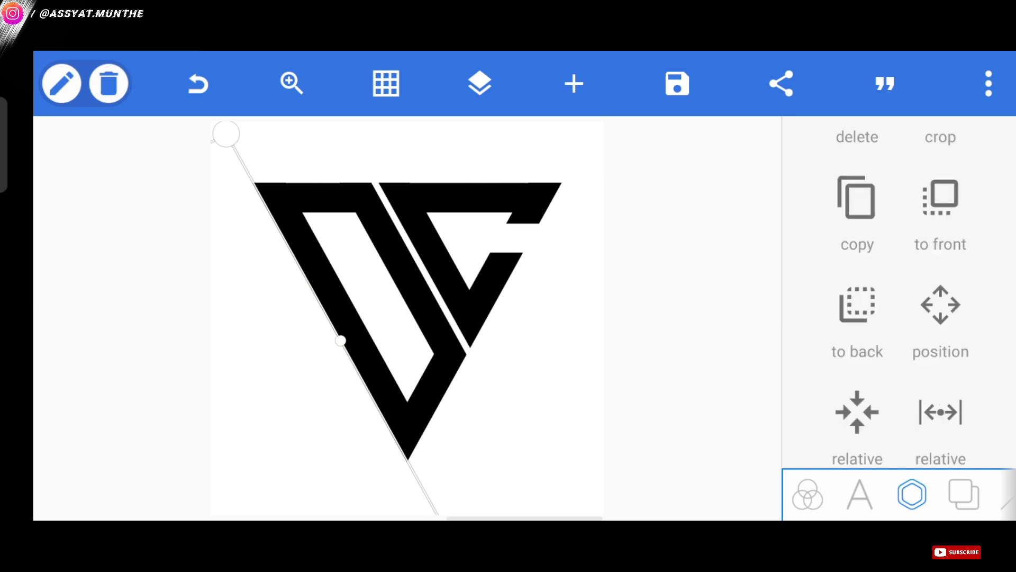
{"action": "left_click", "coordinate": [81, 292]}
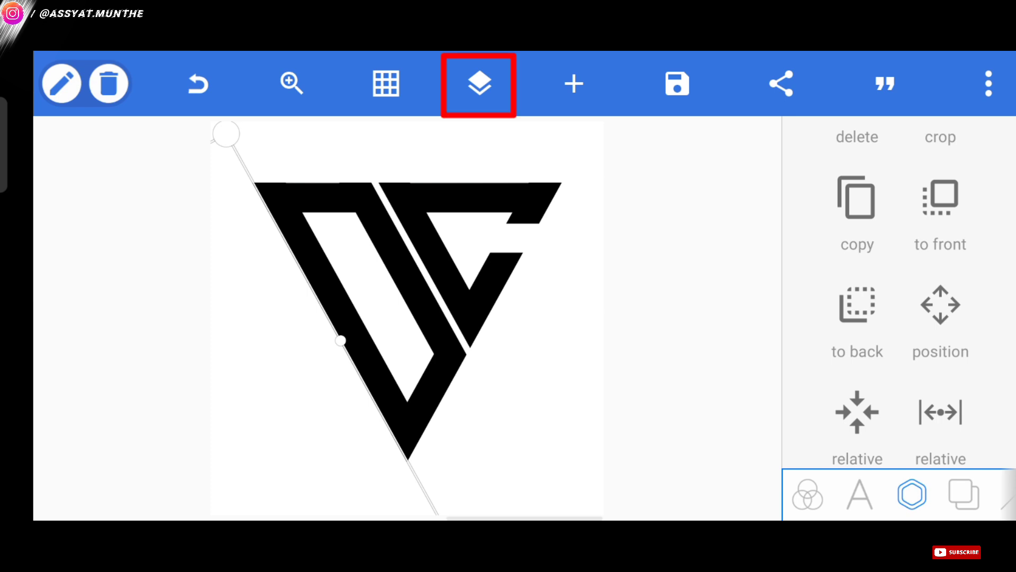
Select all seven DC monogram shape layers and merge them into a single layer
{"action": "left_click", "coordinate": [480, 83]}
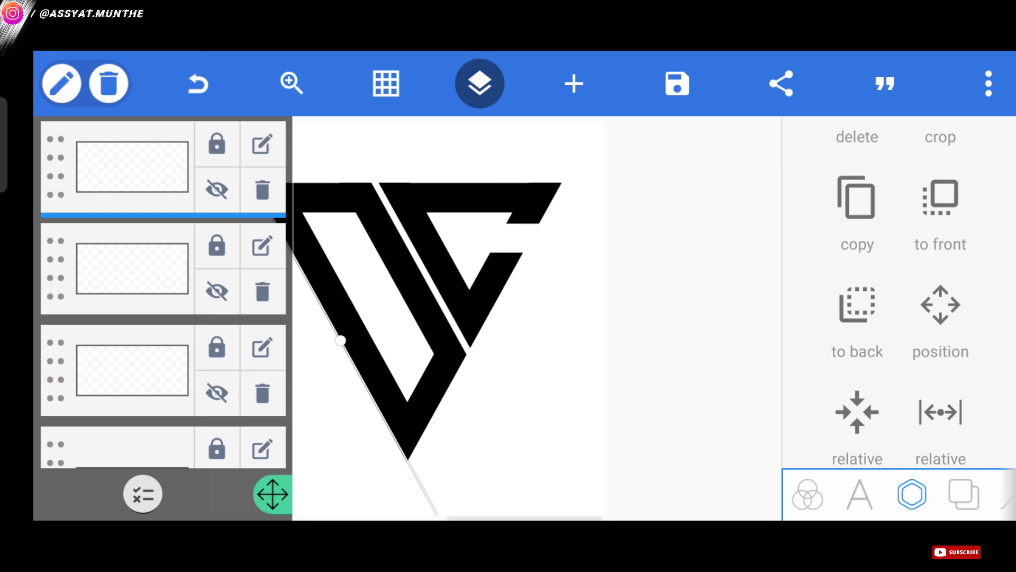
{"action": "left_click", "coordinate": [143, 494]}
{"action": "left_click", "coordinate": [240, 166]}
{"action": "left_click", "coordinate": [239, 269]}
{"action": "left_click", "coordinate": [124, 294]}
{"action": "left_click_drag", "start_coordinate": [124, 397], "coordinate": [141, 210]}
{"action": "left_click", "coordinate": [141, 211]}
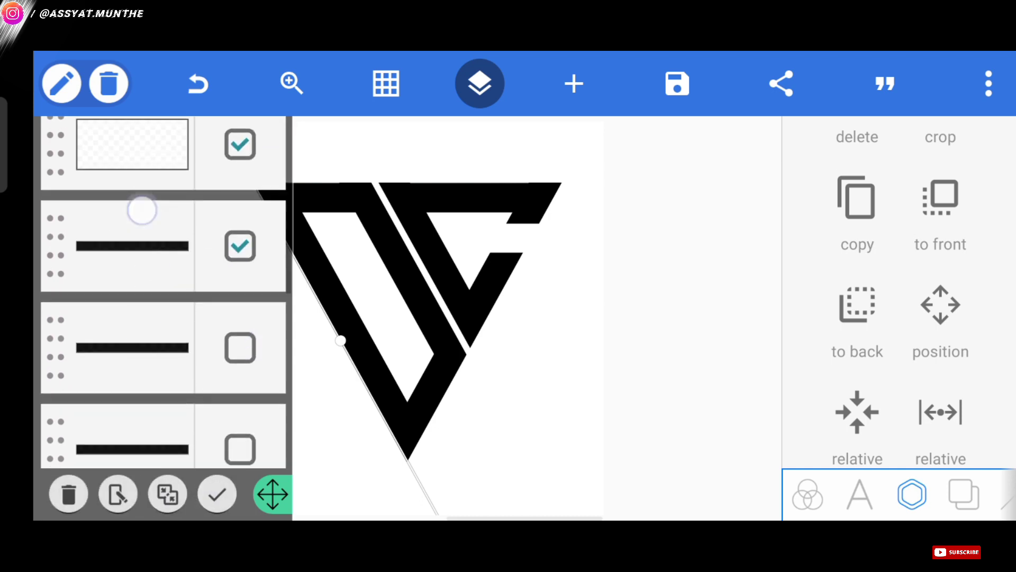
{"action": "left_click_drag", "start_coordinate": [142, 319], "coordinate": [141, 249]}
{"action": "left_click", "coordinate": [240, 281]}
{"action": "left_click_drag", "start_coordinate": [142, 357], "coordinate": [142, 281]}
{"action": "left_click", "coordinate": [240, 310]}
{"action": "left_click", "coordinate": [240, 411]}
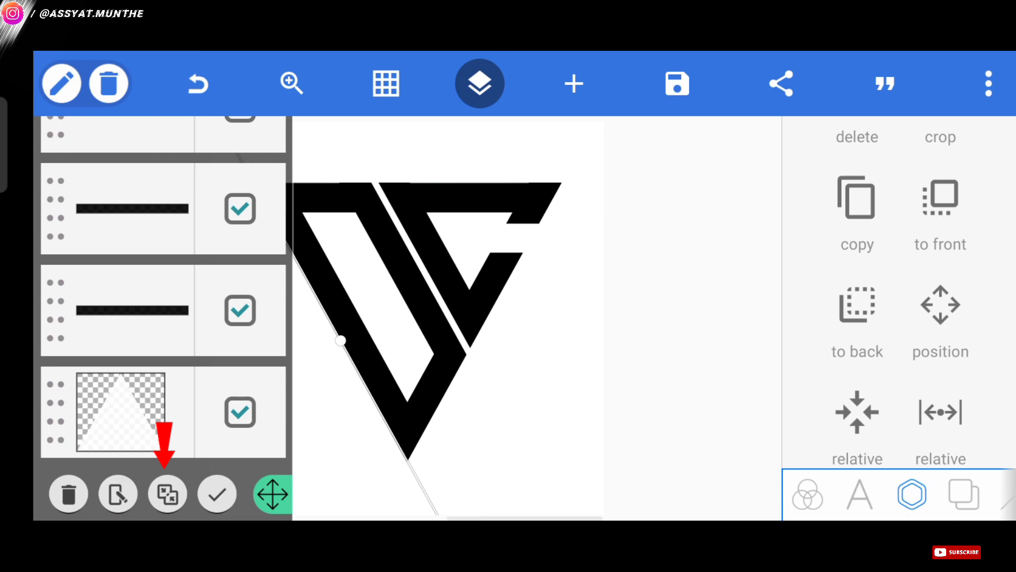
{"action": "left_click", "coordinate": [167, 494]}
{"action": "left_click", "coordinate": [790, 351]}
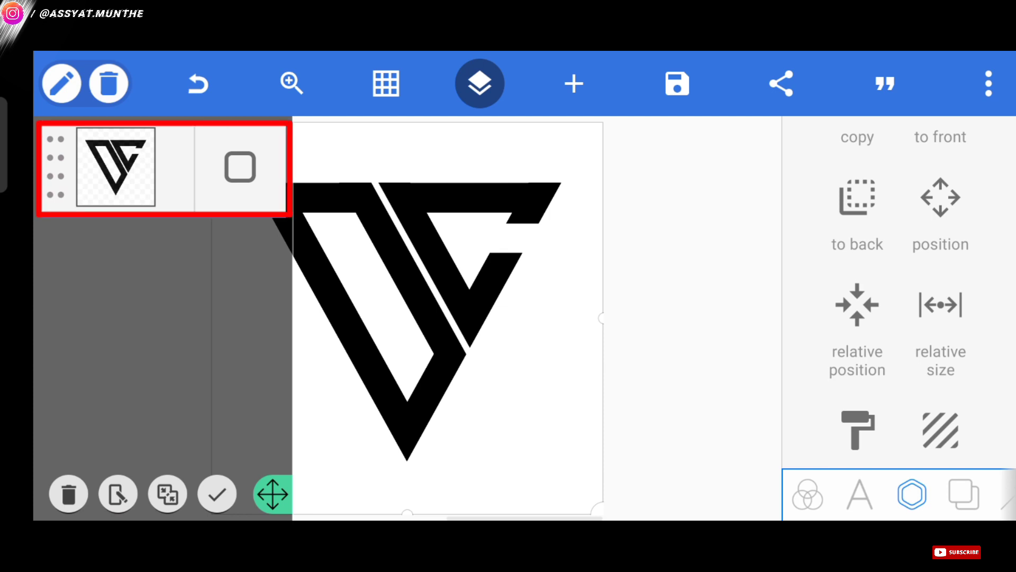
{"action": "left_click", "coordinate": [217, 494]}
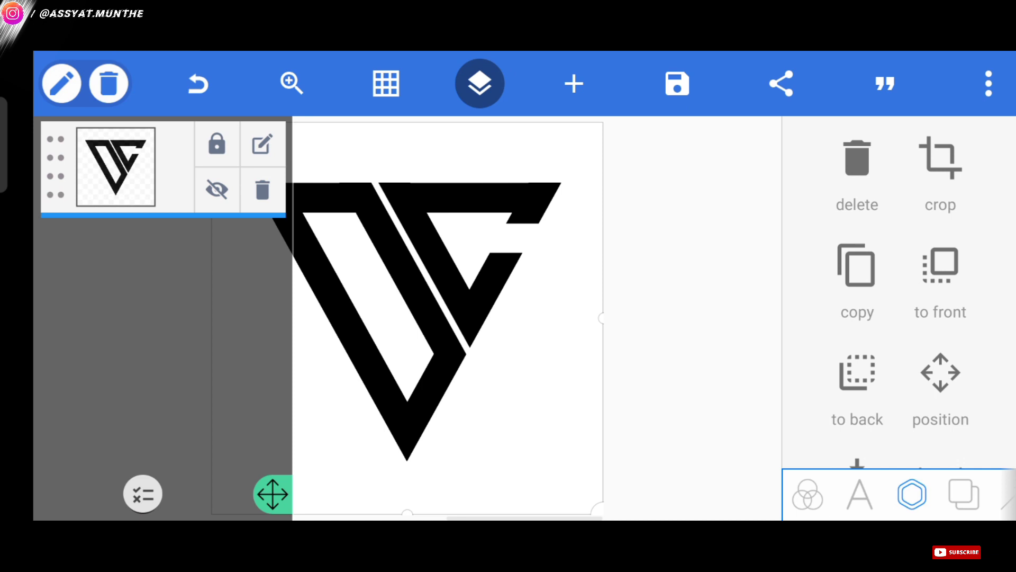
{"action": "scroll", "coordinate": [964, 193], "scroll_direction": "down", "scroll_amount": 10}
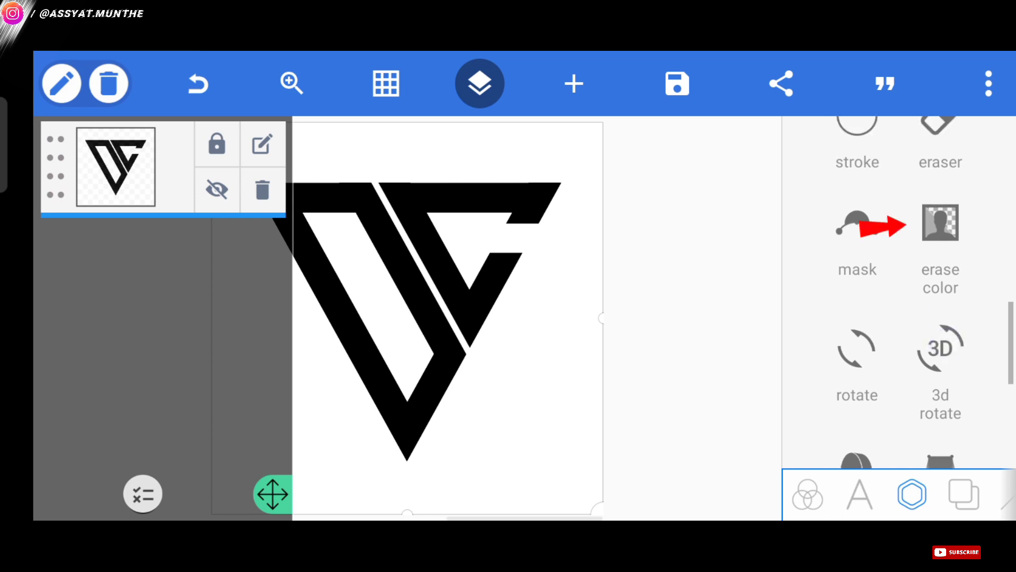
Erase the white from the monogram layer using Erase Color at tolerance 70
{"action": "left_click", "coordinate": [941, 222]}
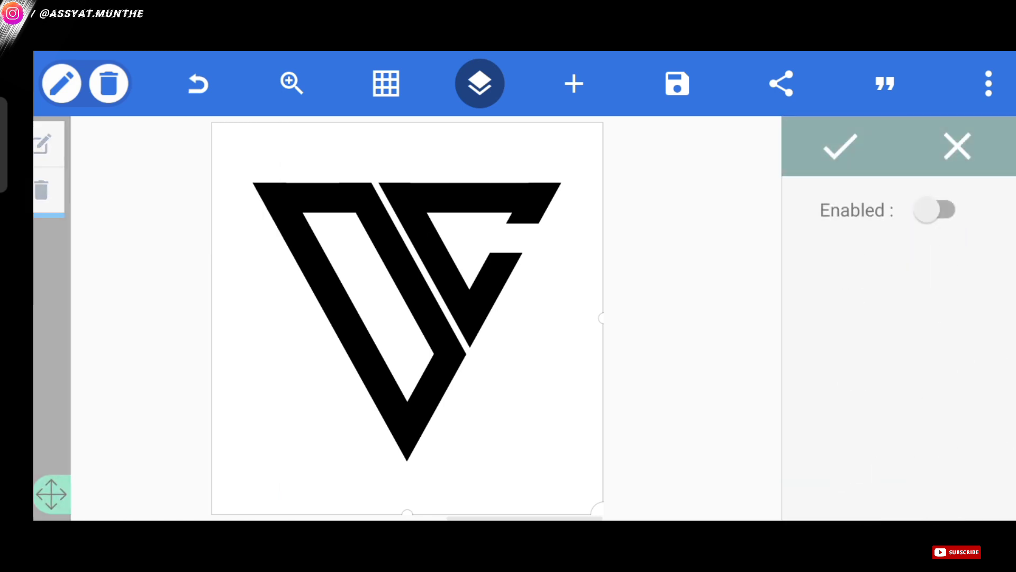
{"action": "left_click", "coordinate": [946, 210]}
{"action": "left_click_drag", "start_coordinate": [853, 397], "coordinate": [985, 417]}
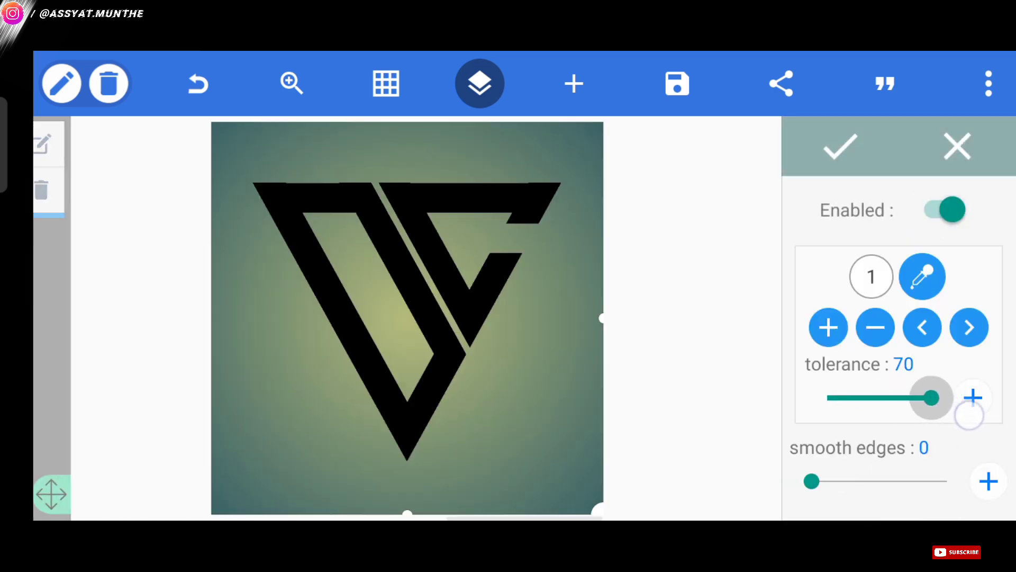
{"action": "left_click", "coordinate": [841, 146]}
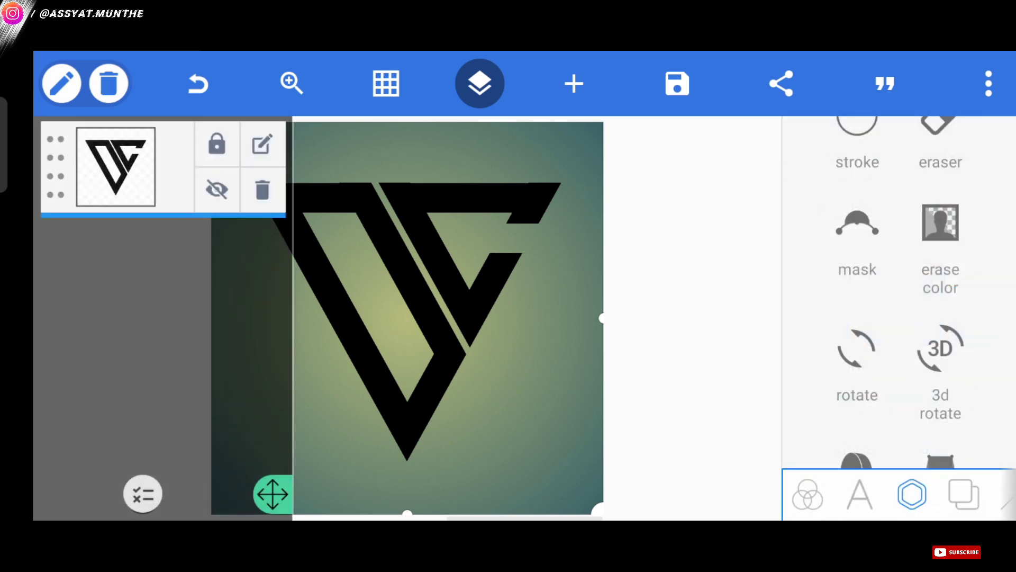
Switch the canvas background to Transparent and hide the layers list
{"action": "left_click", "coordinate": [964, 495]}
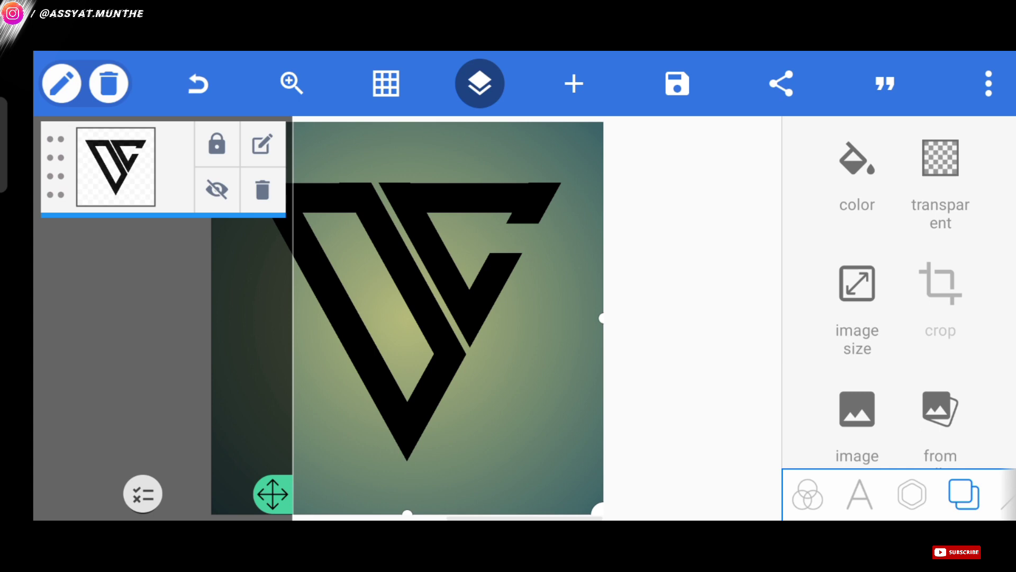
{"action": "left_click", "coordinate": [940, 145]}
{"action": "left_click", "coordinate": [469, 92]}
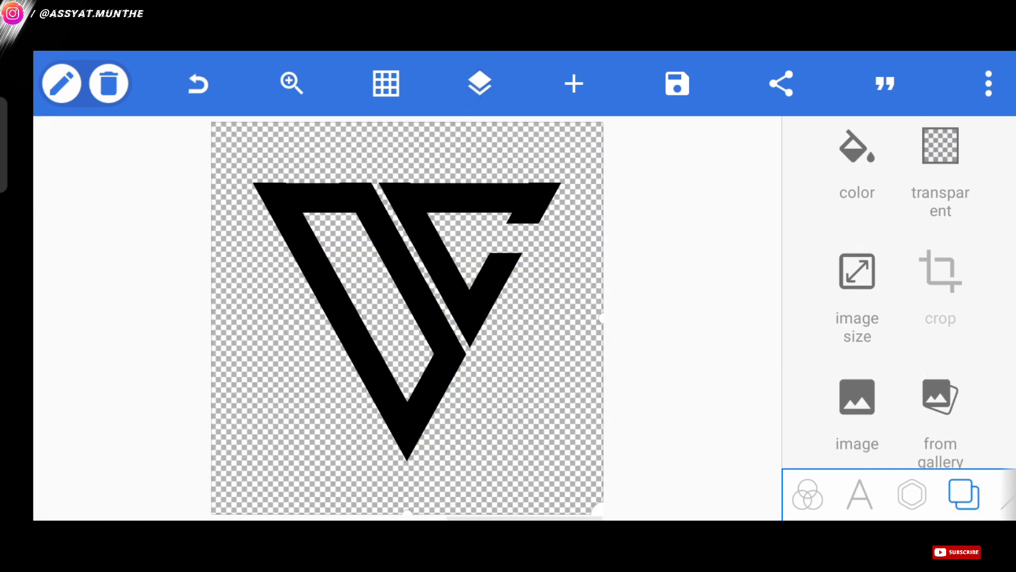
Set the Share export dimensions to medium, then close the dialog
{"action": "left_click", "coordinate": [782, 83]}
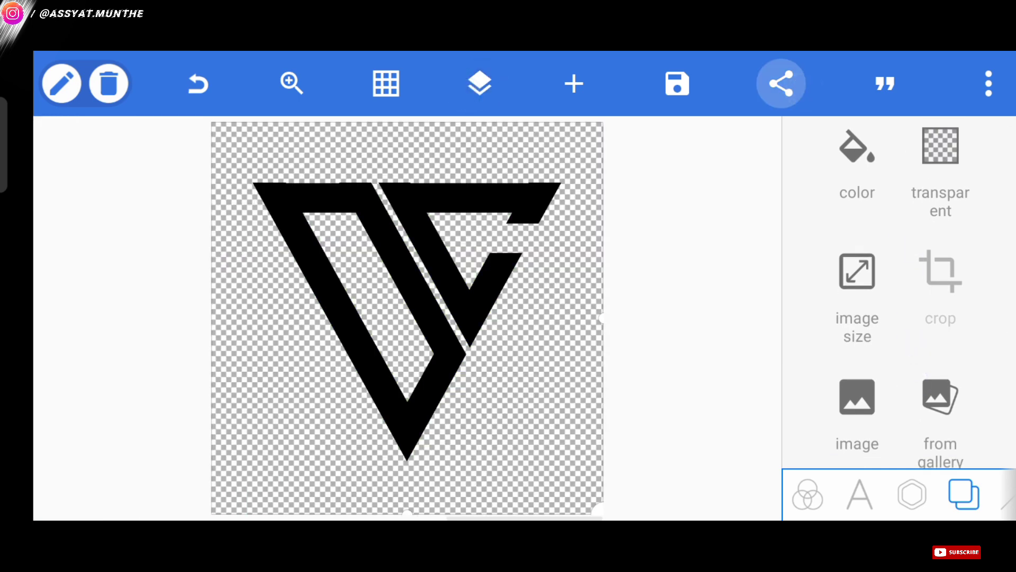
{"action": "left_click", "coordinate": [952, 406]}
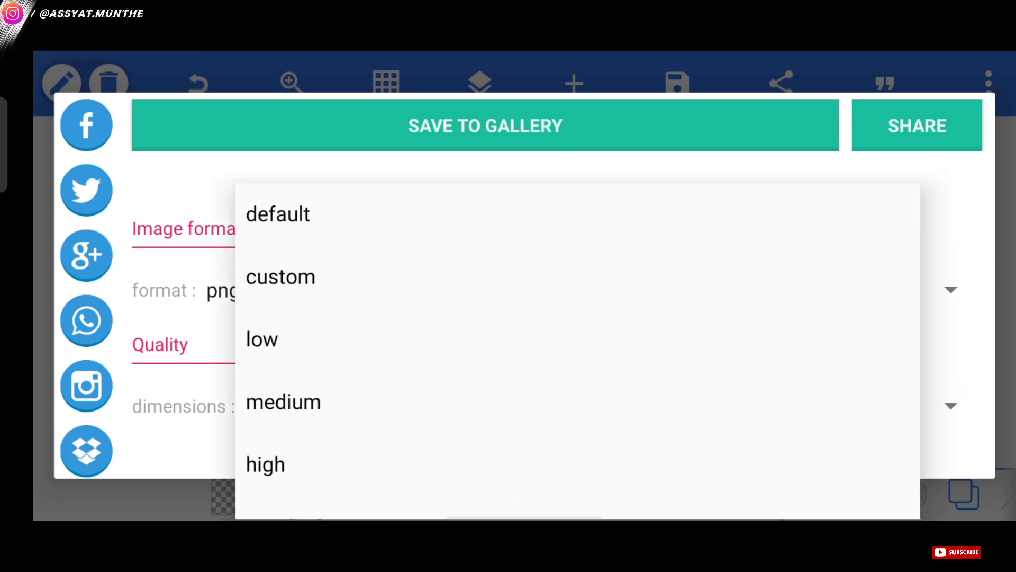
{"action": "left_click", "coordinate": [556, 401]}
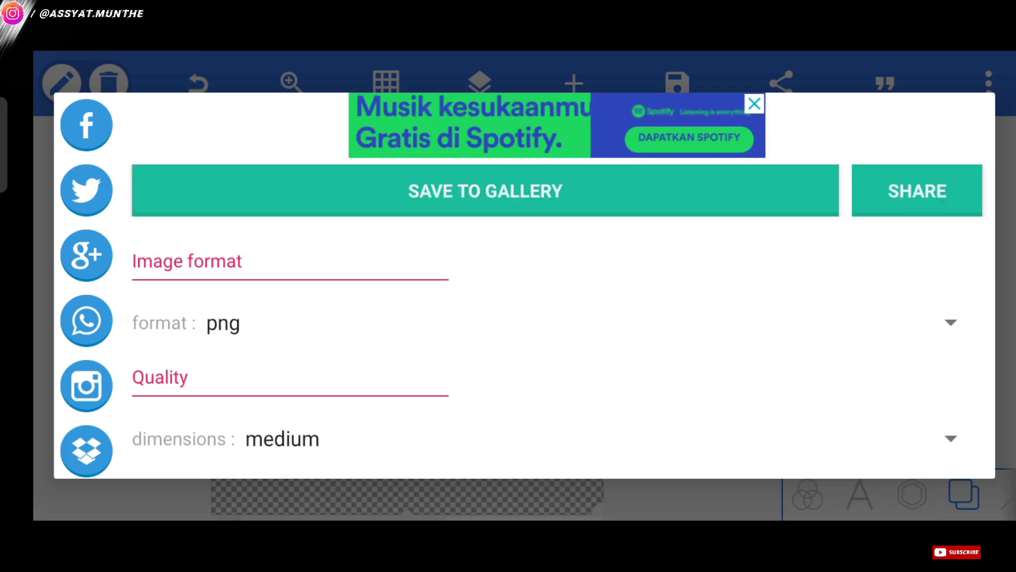
{"action": "key", "text": "Escape"}
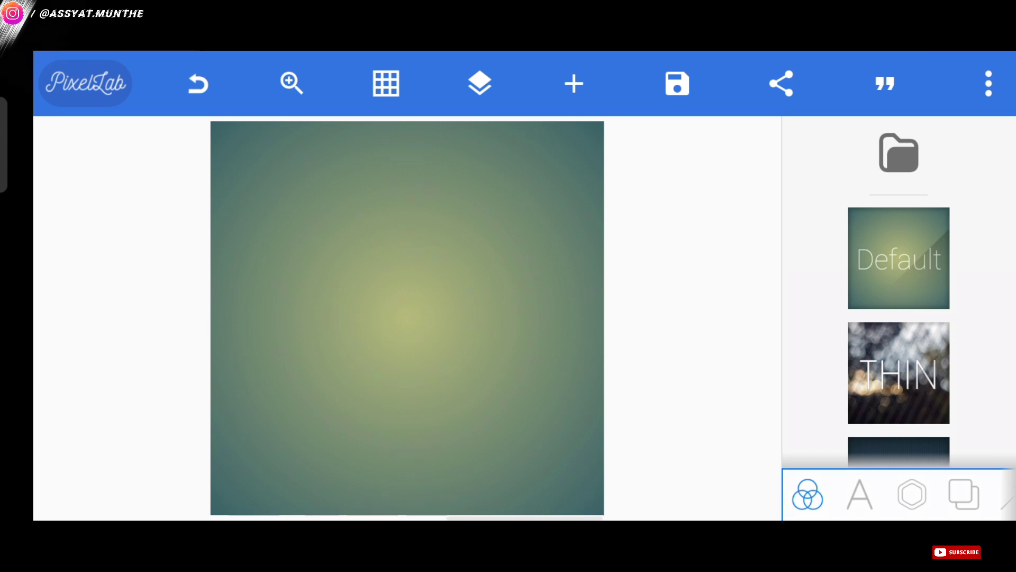
Choose 'from gallery' in the background options to pick a background image
{"action": "left_click", "coordinate": [964, 495]}
{"action": "left_click_drag", "start_coordinate": [973, 362], "coordinate": [986, 137]}
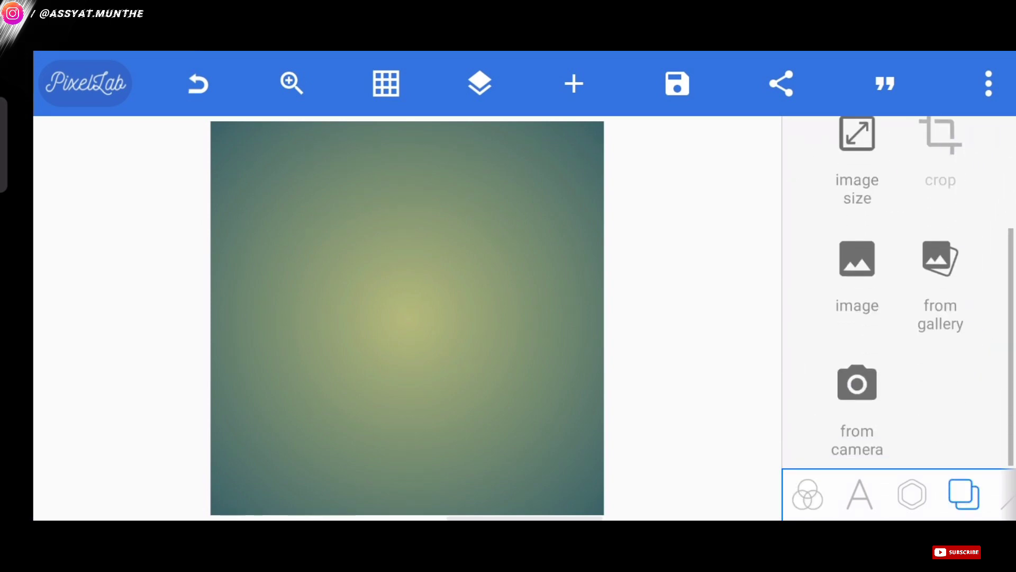
{"action": "left_click", "coordinate": [961, 281]}
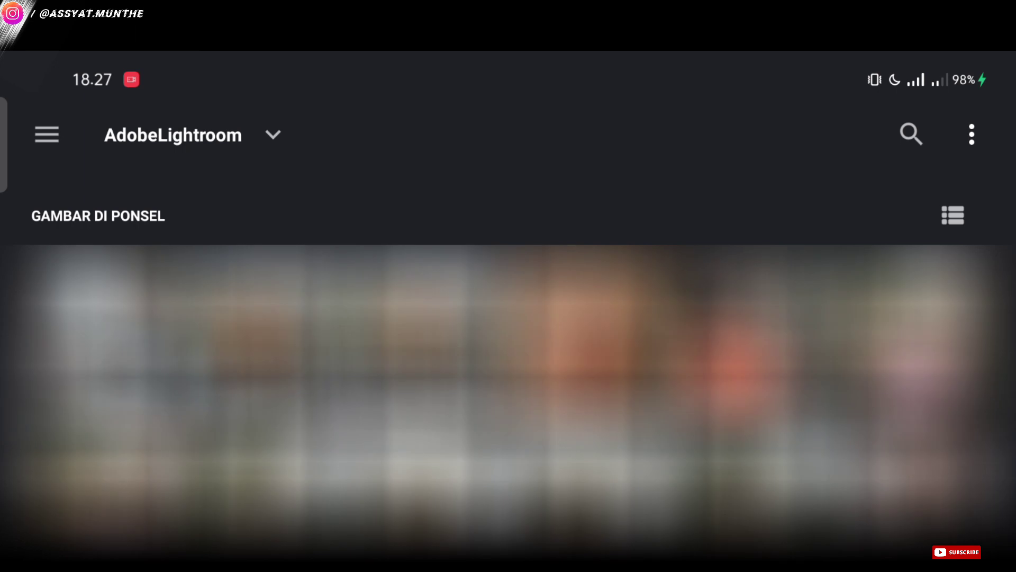
Pick the dark grunge texture from the Gambar album's 'tekstur background' folder
{"action": "left_click", "coordinate": [239, 135]}
{"action": "left_click", "coordinate": [176, 134]}
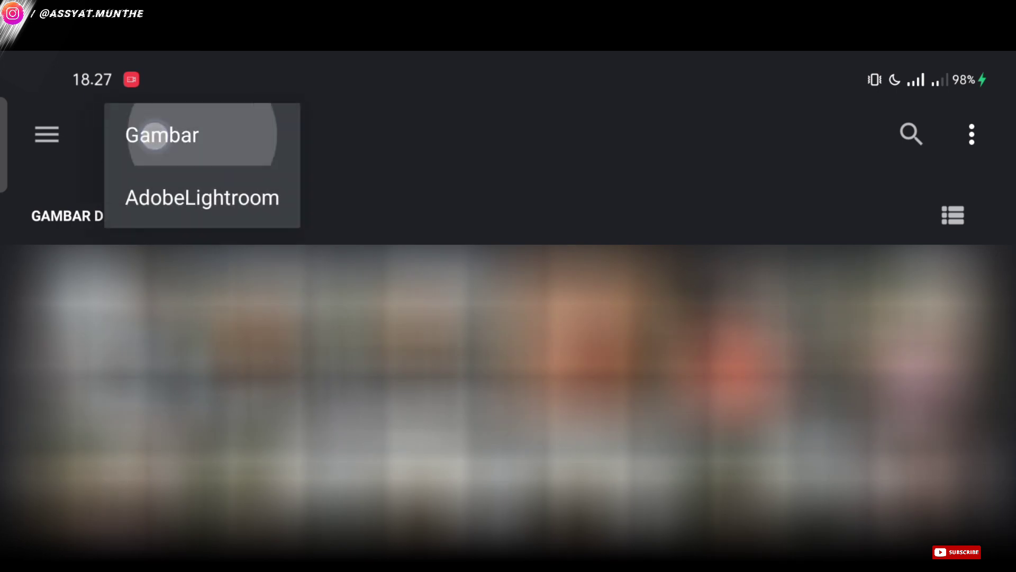
{"action": "left_click_drag", "start_coordinate": [794, 386], "coordinate": [869, 278]}
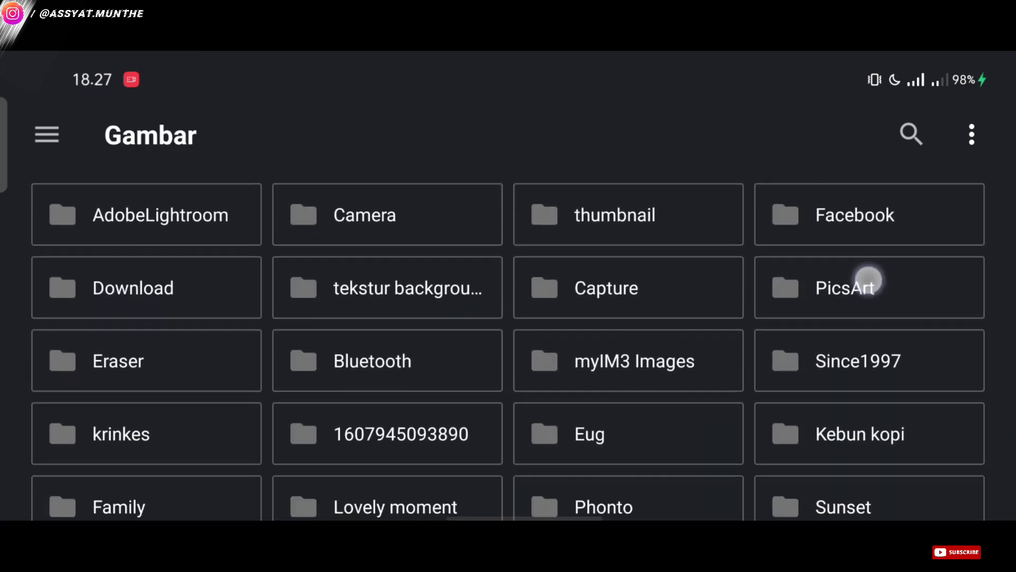
{"action": "left_click", "coordinate": [329, 239]}
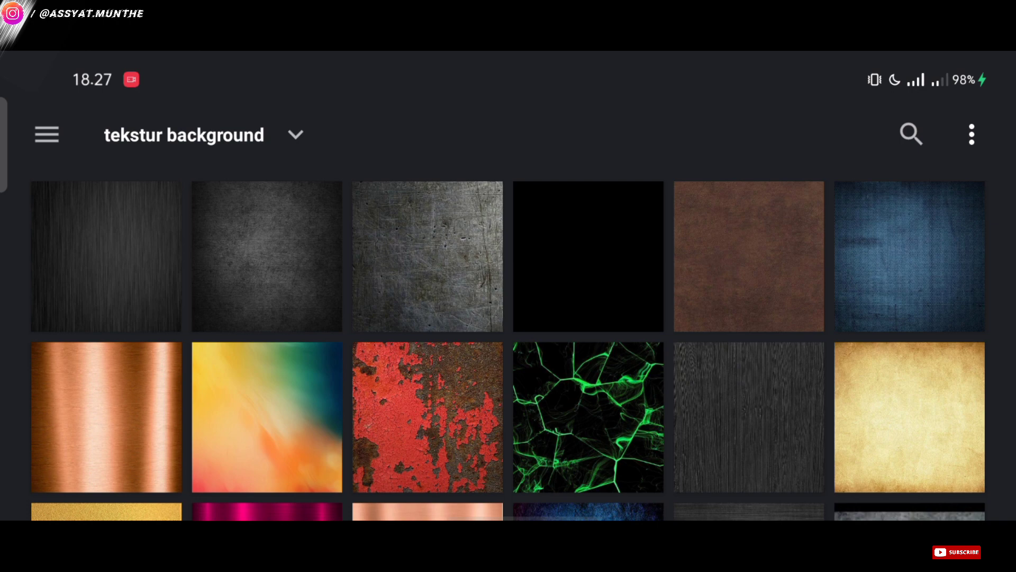
{"action": "left_click", "coordinate": [271, 273]}
Crop the texture to a 1:1 background, add the DC logo, and enlarge it near the centre
{"action": "left_click", "coordinate": [908, 101]}
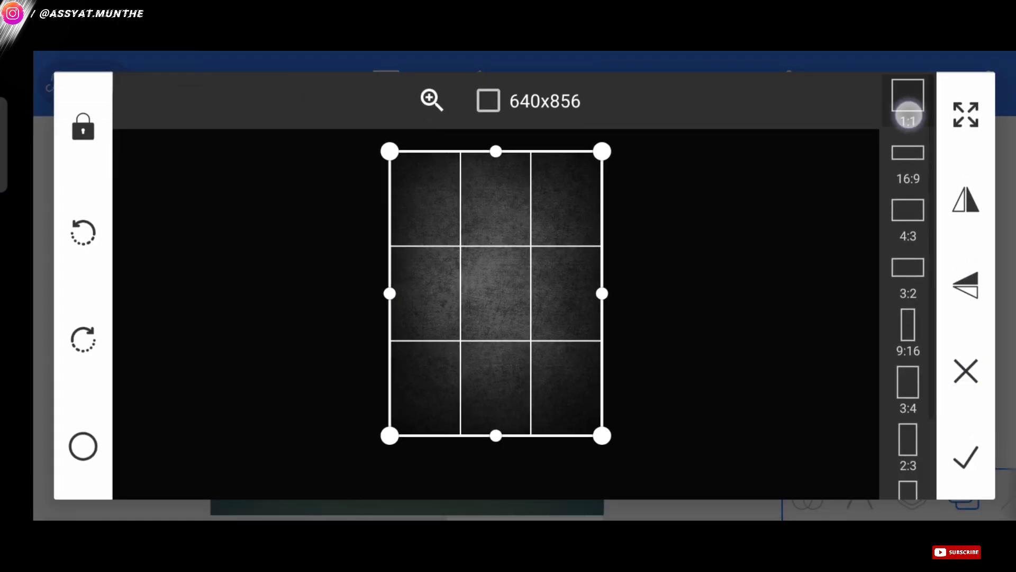
{"action": "left_click", "coordinate": [966, 463]}
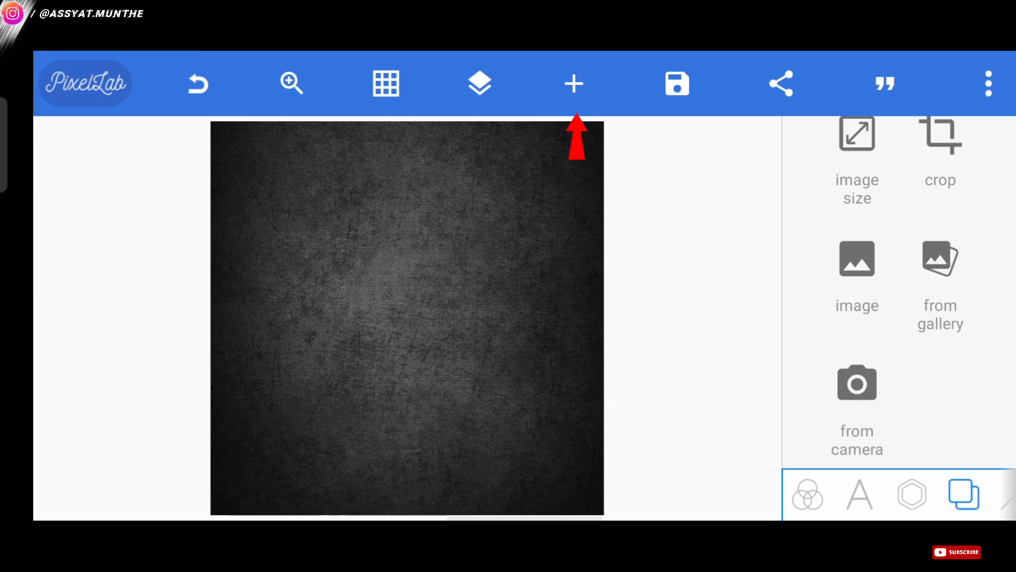
{"action": "left_click", "coordinate": [573, 83]}
{"action": "left_click", "coordinate": [672, 313]}
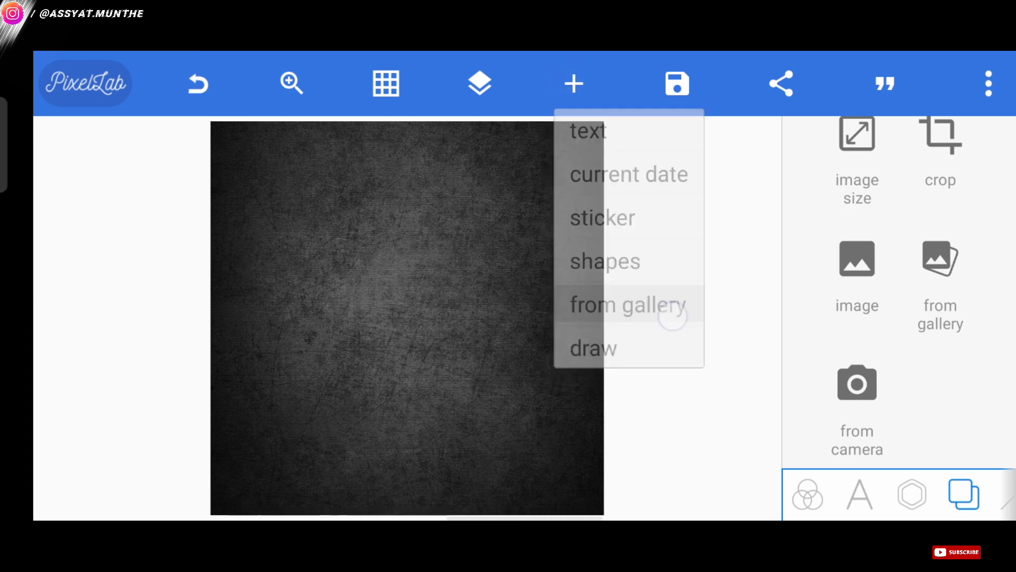
{"action": "left_click", "coordinate": [183, 136]}
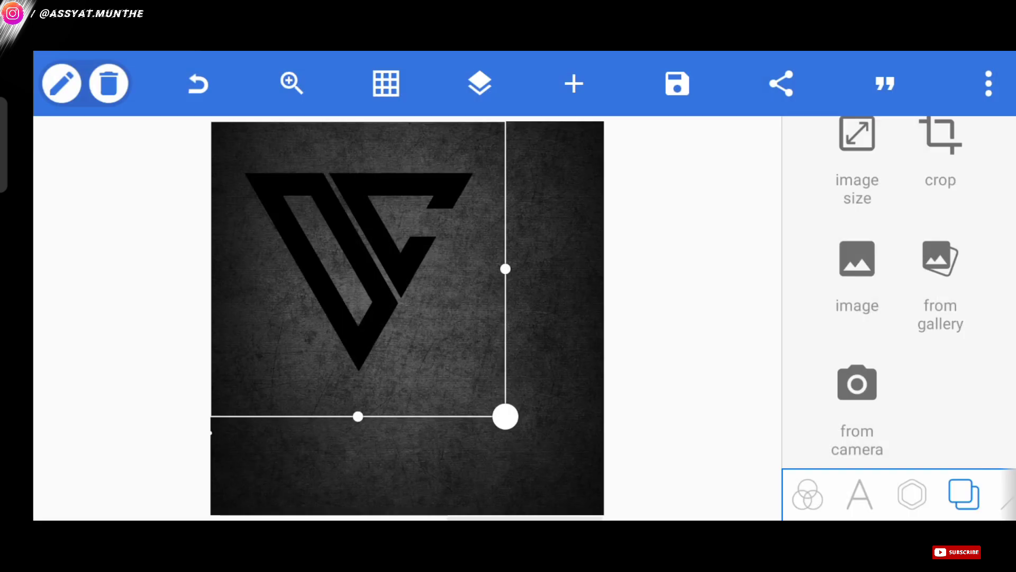
{"action": "left_click_drag", "start_coordinate": [453, 350], "coordinate": [479, 392]}
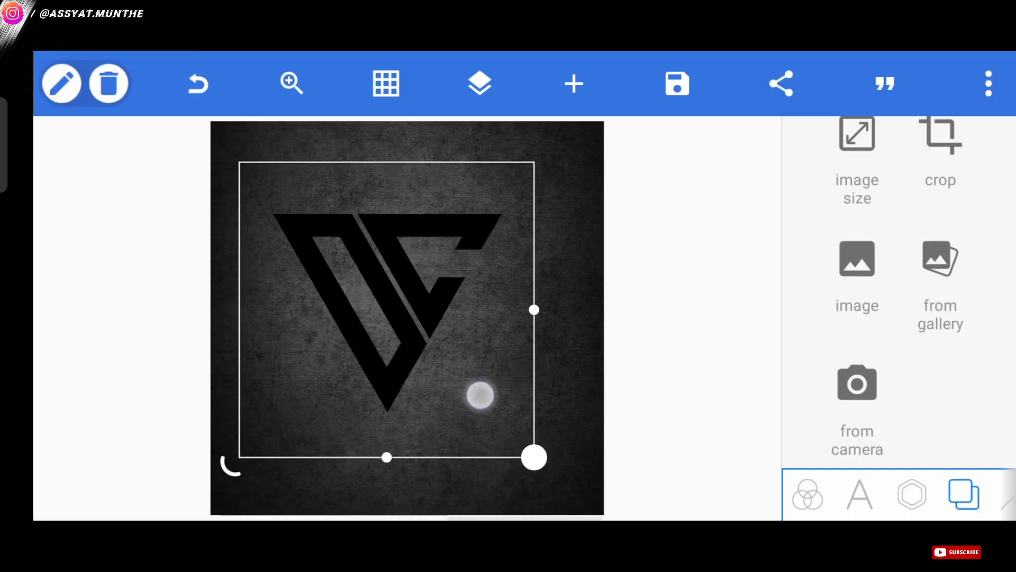
{"action": "left_click_drag", "start_coordinate": [542, 454], "coordinate": [561, 474]}
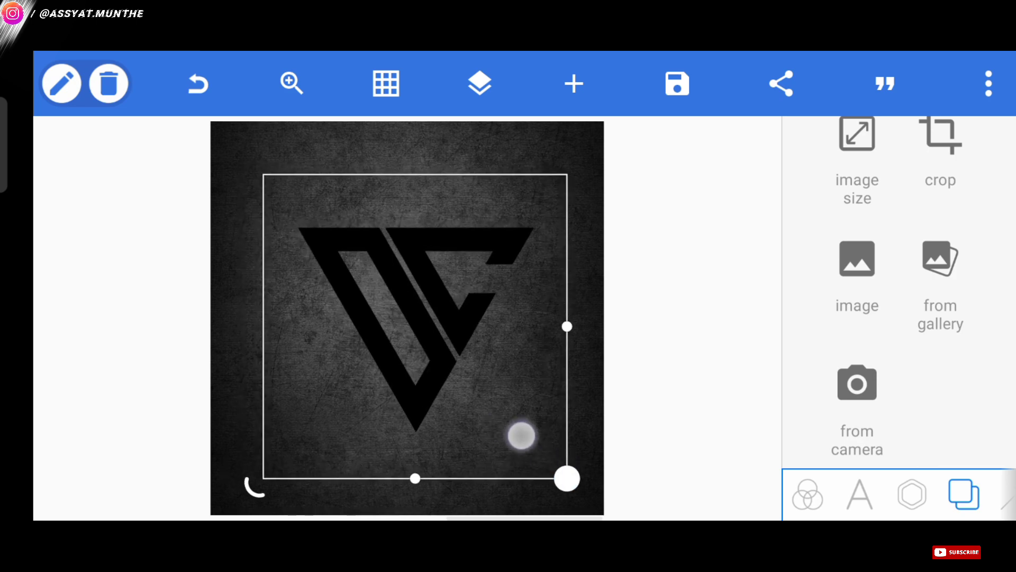
{"action": "left_click_drag", "start_coordinate": [907, 246], "coordinate": [887, 434]}
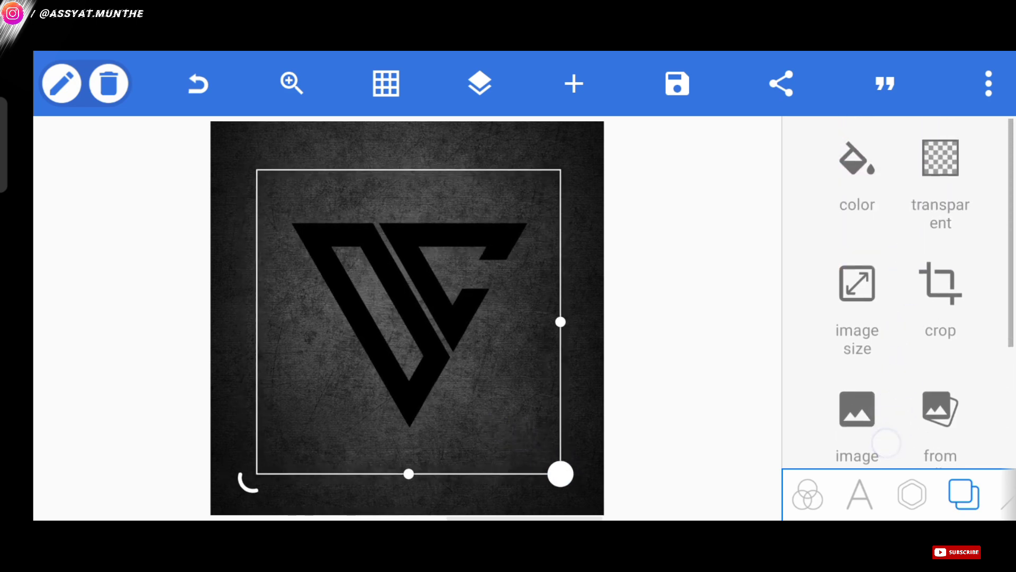
Align the DC logo to the canvas centre via relative position and open the texture image picker
{"action": "left_click", "coordinate": [912, 495]}
{"action": "left_click_drag", "start_coordinate": [912, 308], "coordinate": [980, 185]}
{"action": "left_click", "coordinate": [855, 274]}
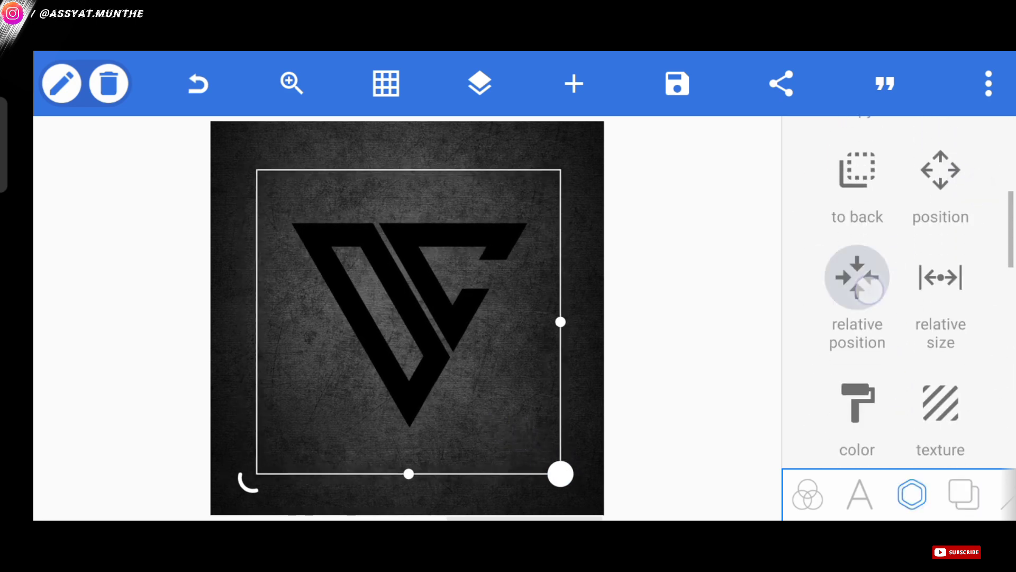
{"action": "left_click", "coordinate": [866, 156]}
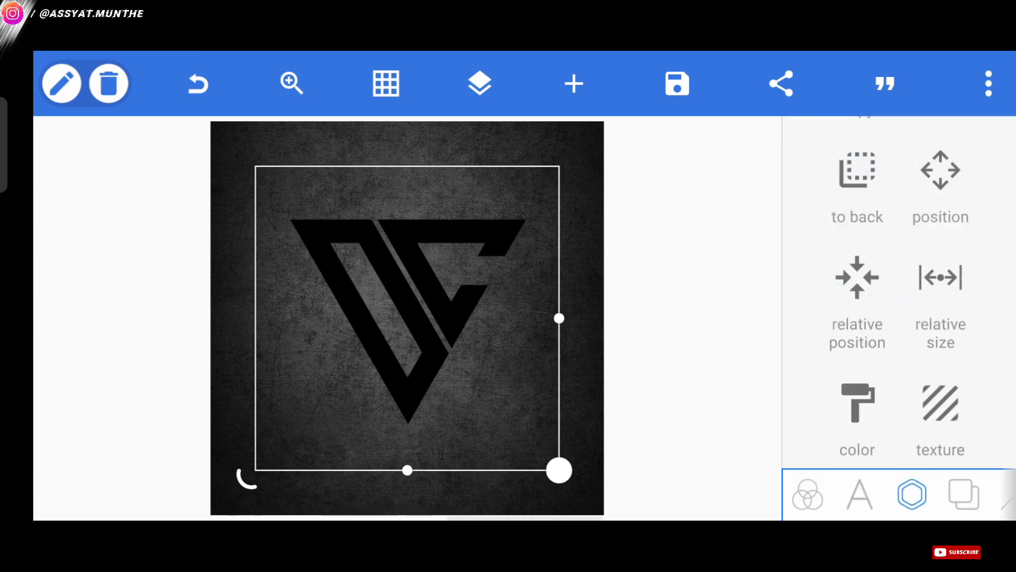
{"action": "left_click_drag", "start_coordinate": [969, 349], "coordinate": [989, 273]}
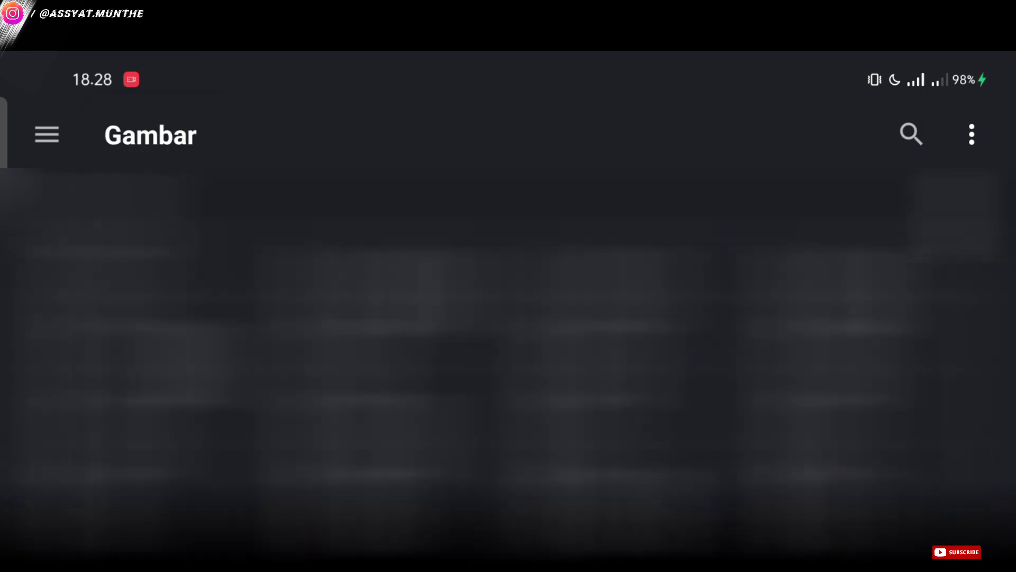
Choose the white cracked-wall texture from the 'tekstur background' folder
{"action": "left_click", "coordinate": [484, 438]}
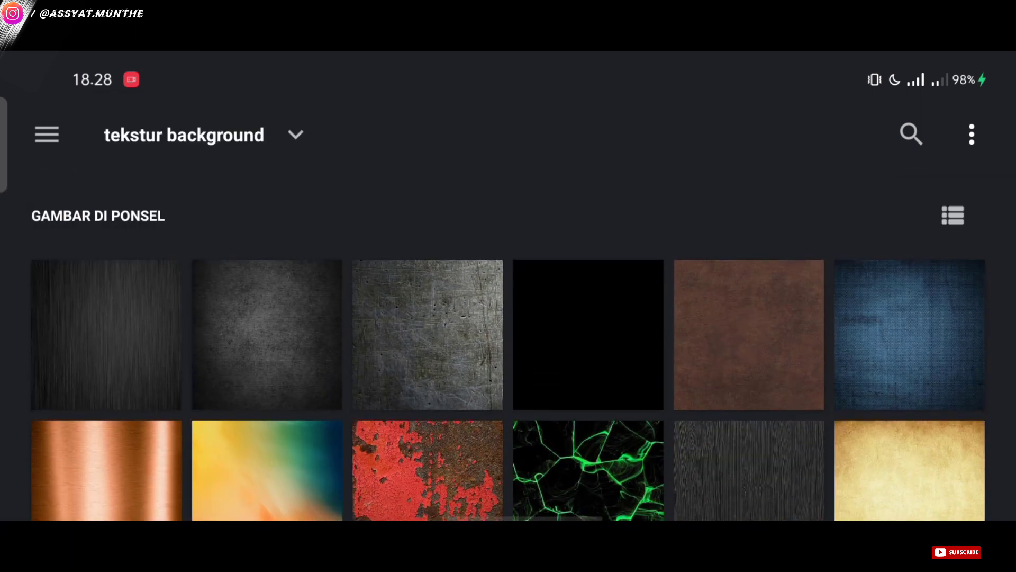
{"action": "scroll", "coordinate": [847, 426], "scroll_direction": "down", "scroll_amount": 5}
{"action": "scroll", "coordinate": [828, 404], "scroll_direction": "up", "scroll_amount": 2}
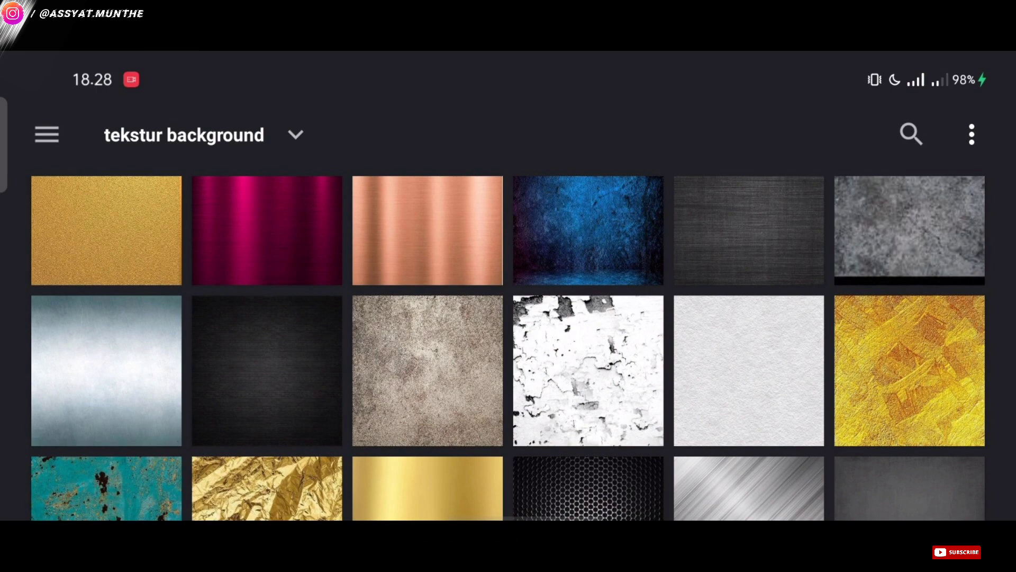
{"action": "left_click", "coordinate": [622, 350]}
Accept the crop and apply the cracked-wall texture to the logo at 145% scale
{"action": "left_click", "coordinate": [967, 453]}
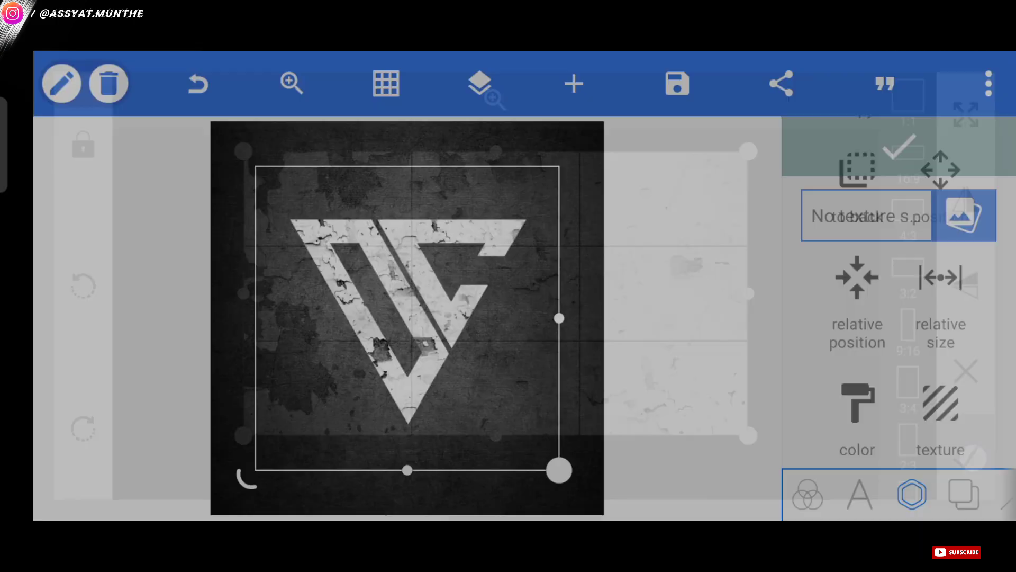
{"action": "left_click", "coordinate": [942, 343]}
{"action": "mouse_move", "coordinate": [887, 415]}
{"action": "left_mouse_down"}
{"action": "mouse_move", "coordinate": [919, 416]}
{"action": "mouse_move", "coordinate": [910, 420]}
{"action": "left_mouse_up"}
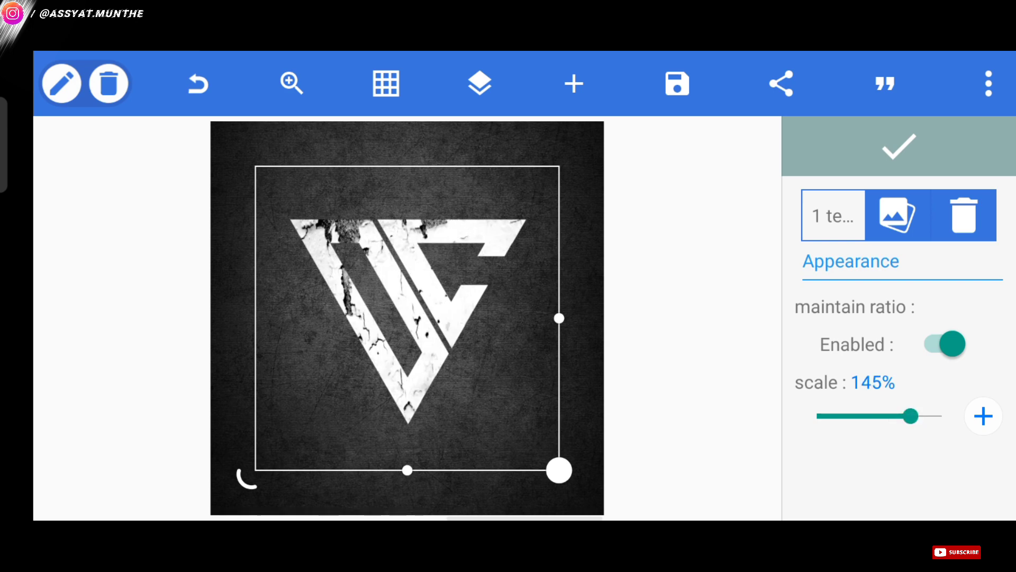
{"action": "left_click", "coordinate": [900, 145]}
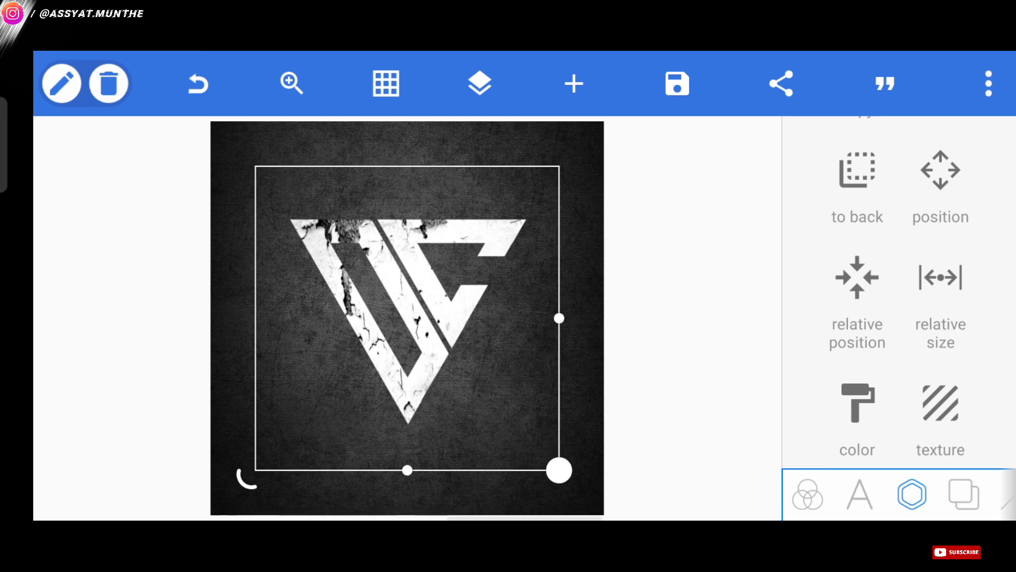
{"action": "mouse_move", "coordinate": [918, 386]}
{"action": "left_mouse_down"}
{"action": "mouse_move", "coordinate": [908, 345]}
{"action": "mouse_move", "coordinate": [885, 318]}
{"action": "mouse_move", "coordinate": [919, 249]}
{"action": "mouse_move", "coordinate": [924, 268]}
{"action": "left_mouse_up"}
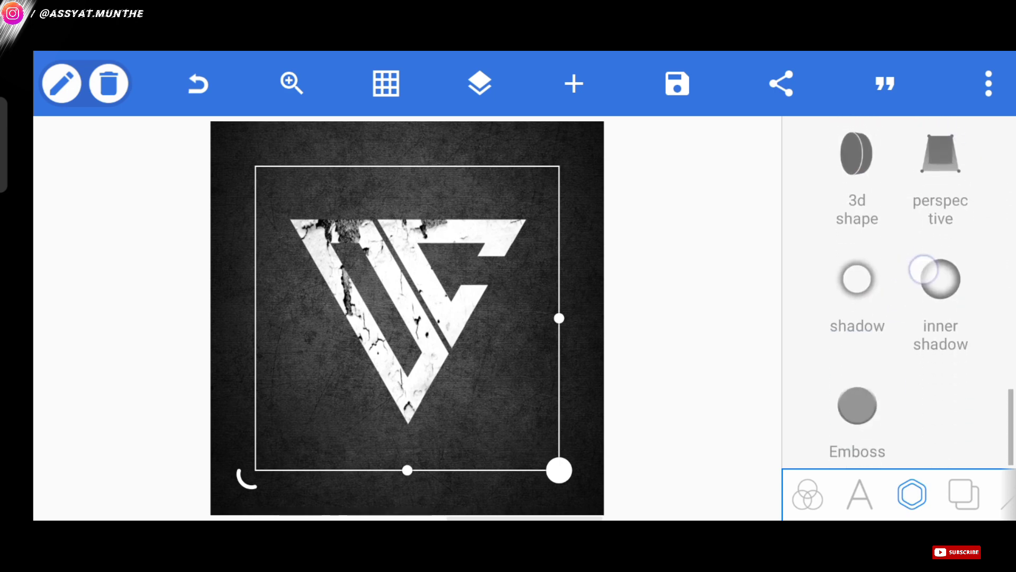
Enable a black shadow on the DC logo with blur radius 25
{"action": "left_click", "coordinate": [857, 278]}
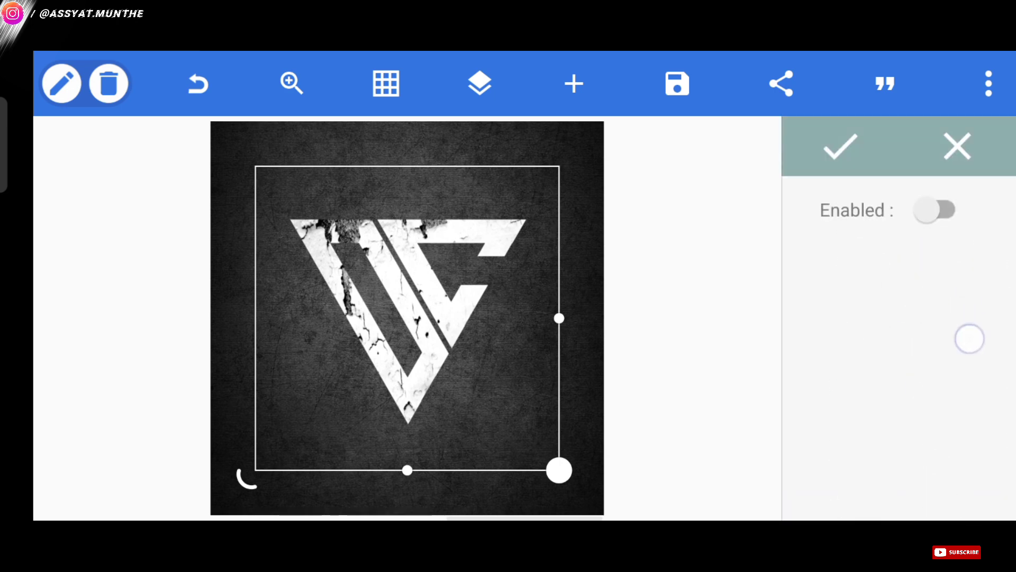
{"action": "left_click", "coordinate": [945, 209]}
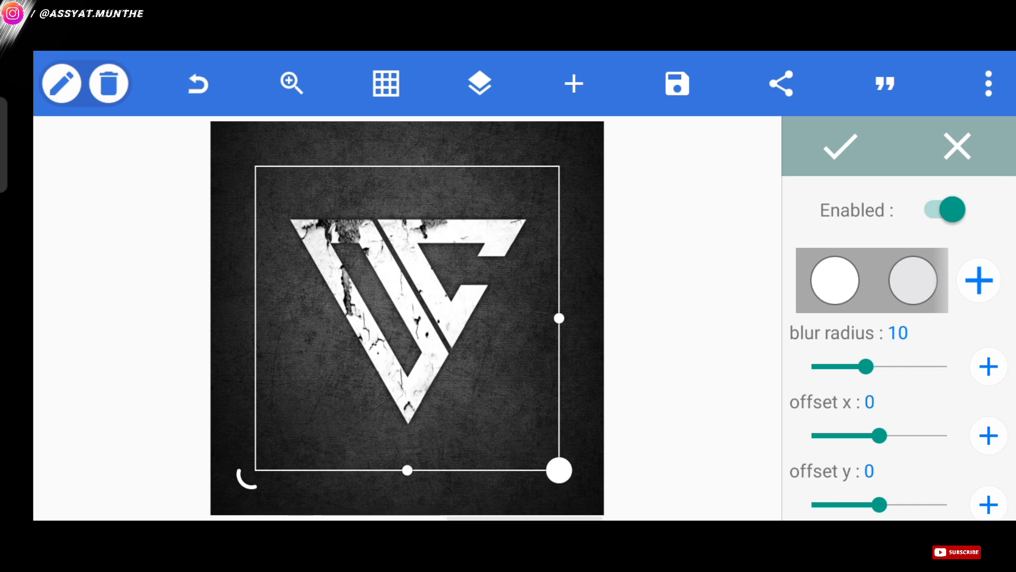
{"action": "left_click_drag", "start_coordinate": [922, 280], "coordinate": [818, 280]}
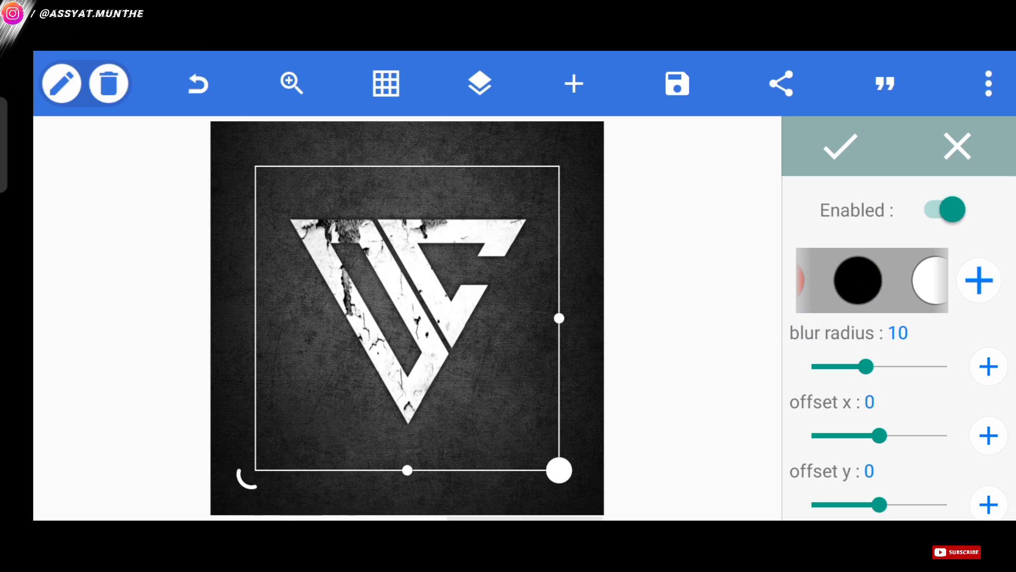
{"action": "left_click_drag", "start_coordinate": [866, 366], "coordinate": [947, 365]}
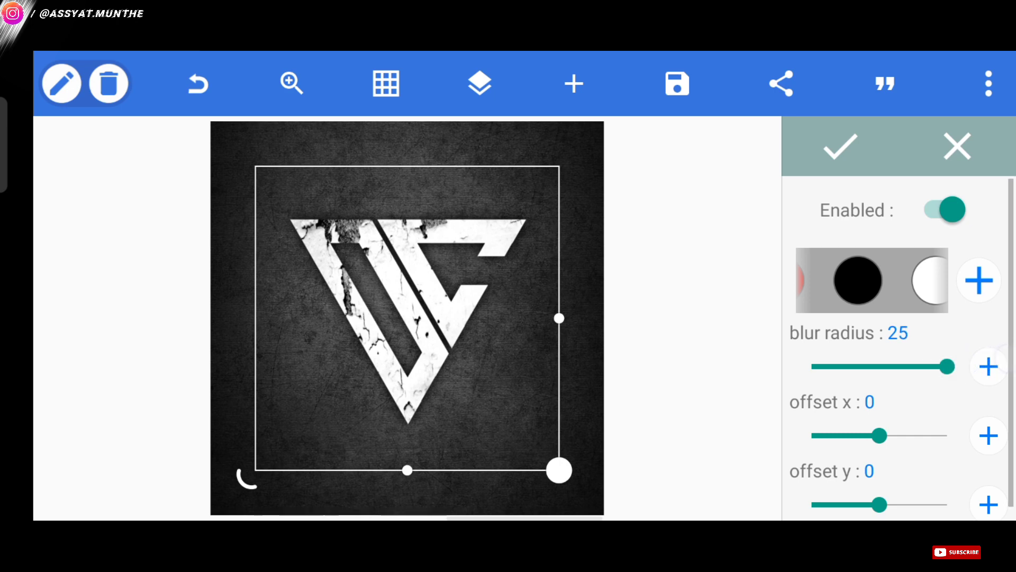
{"action": "left_click", "coordinate": [840, 146]}
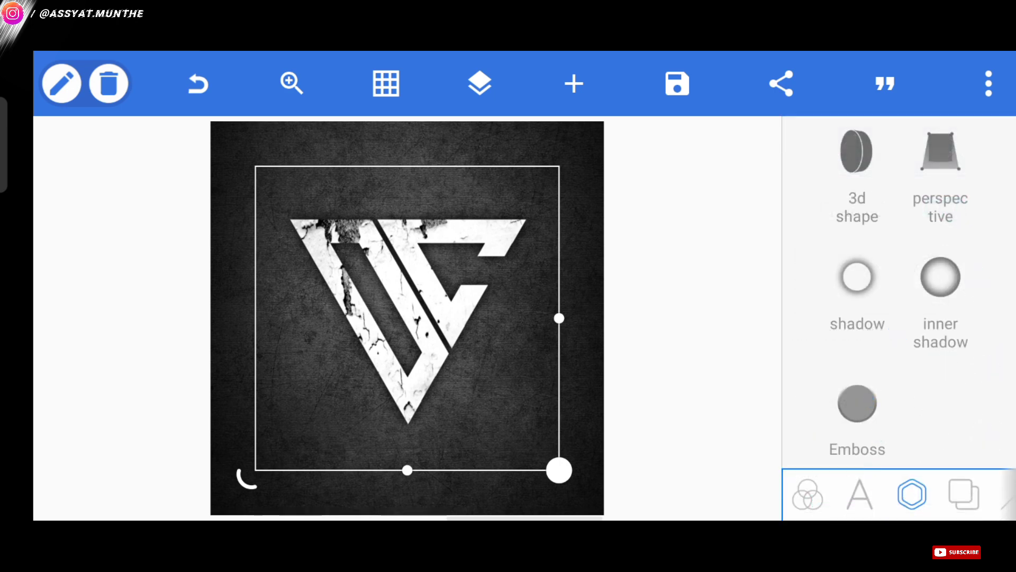
Turn on the DC monogram's black stroke, raising width to 8, then settling at 6
{"action": "left_click_drag", "start_coordinate": [896, 250], "coordinate": [881, 333]}
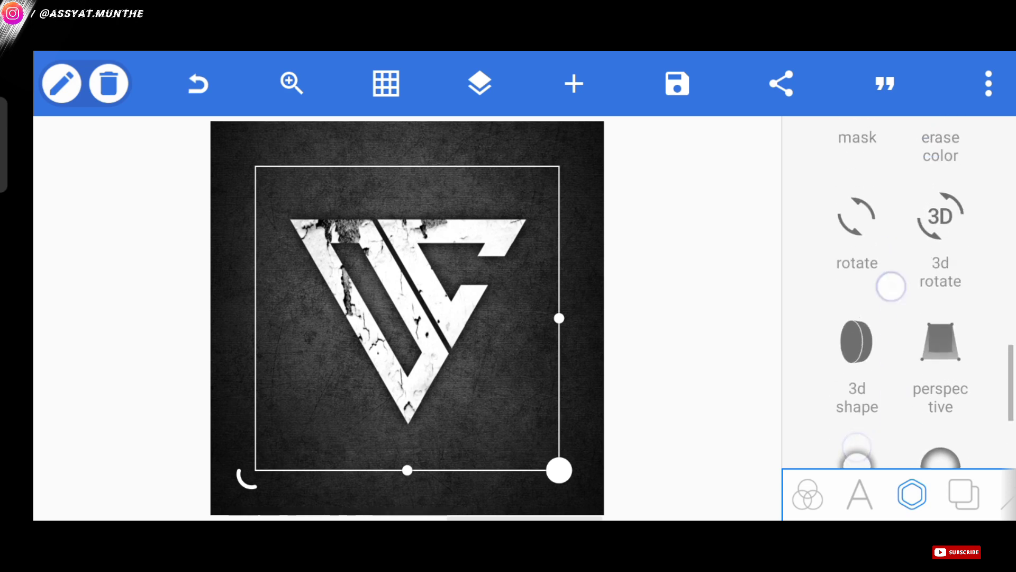
{"action": "left_click", "coordinate": [858, 239]}
{"action": "left_click", "coordinate": [946, 210]}
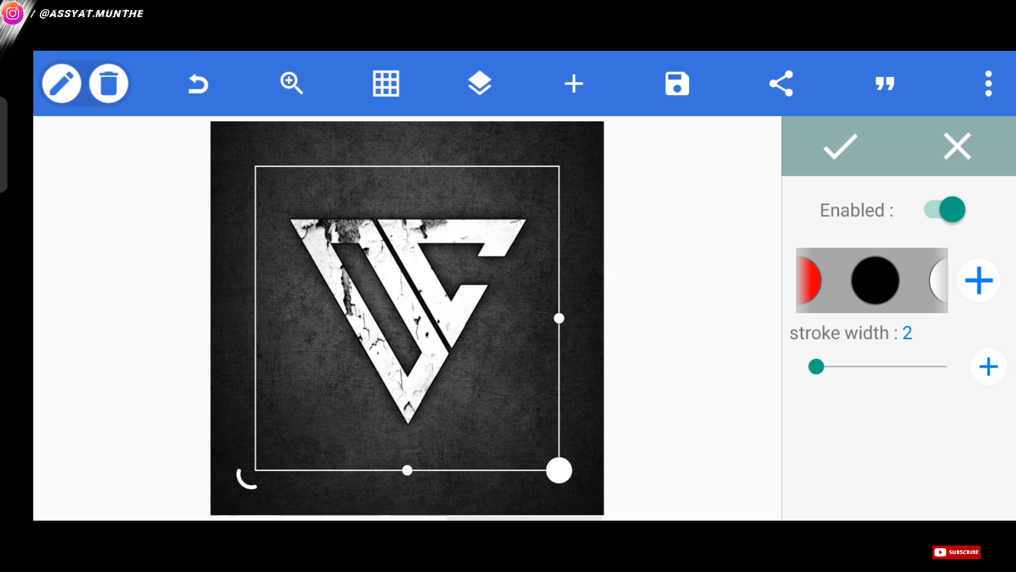
{"action": "left_click_drag", "start_coordinate": [966, 358], "coordinate": [1005, 258]}
{"action": "left_click", "coordinate": [988, 366]}
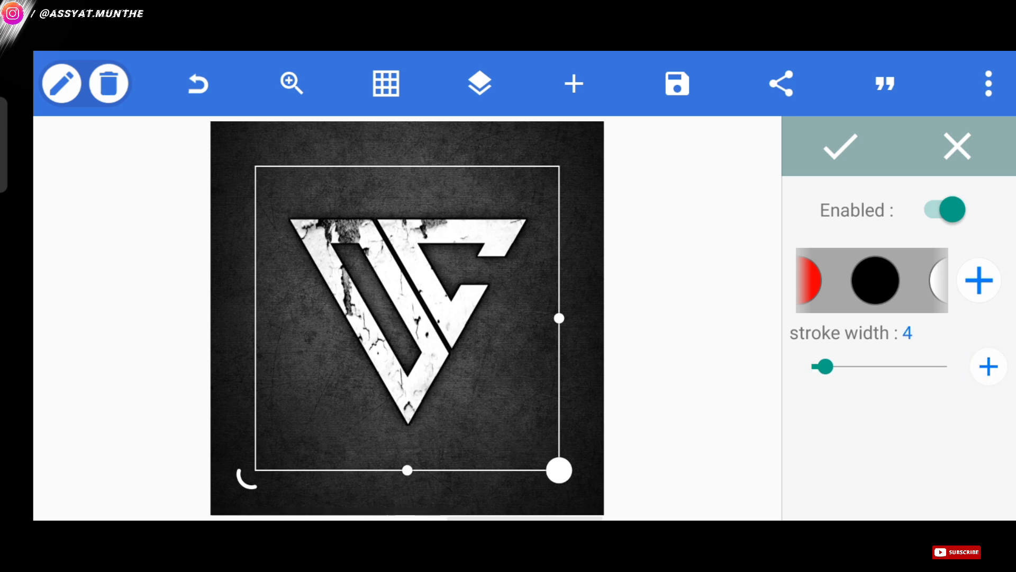
{"action": "left_click", "coordinate": [989, 366]}
{"action": "left_click", "coordinate": [988, 367]}
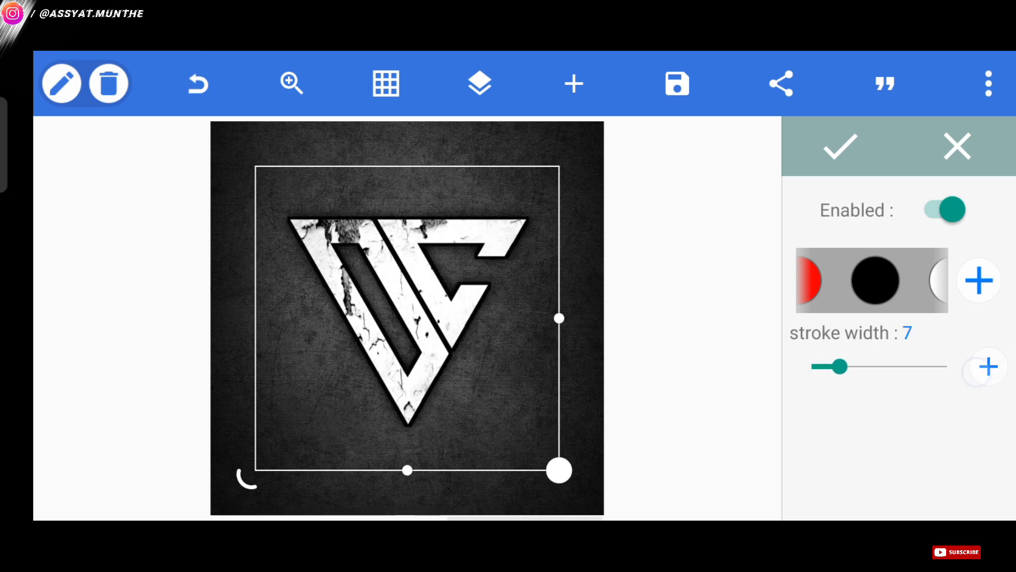
{"action": "left_click", "coordinate": [988, 366]}
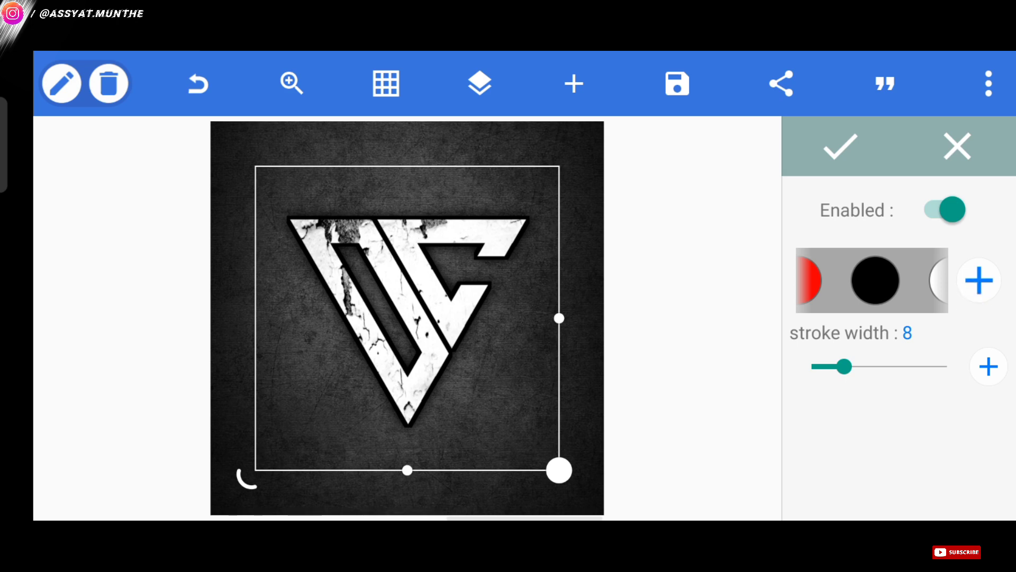
{"action": "left_click_drag", "start_coordinate": [840, 387], "coordinate": [832, 395]}
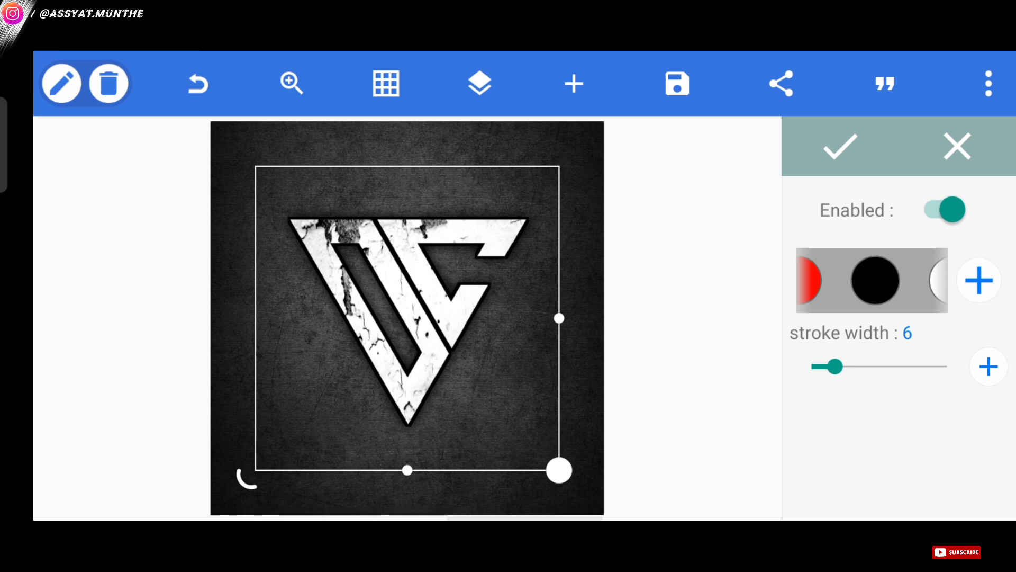
{"action": "left_click", "coordinate": [841, 145]}
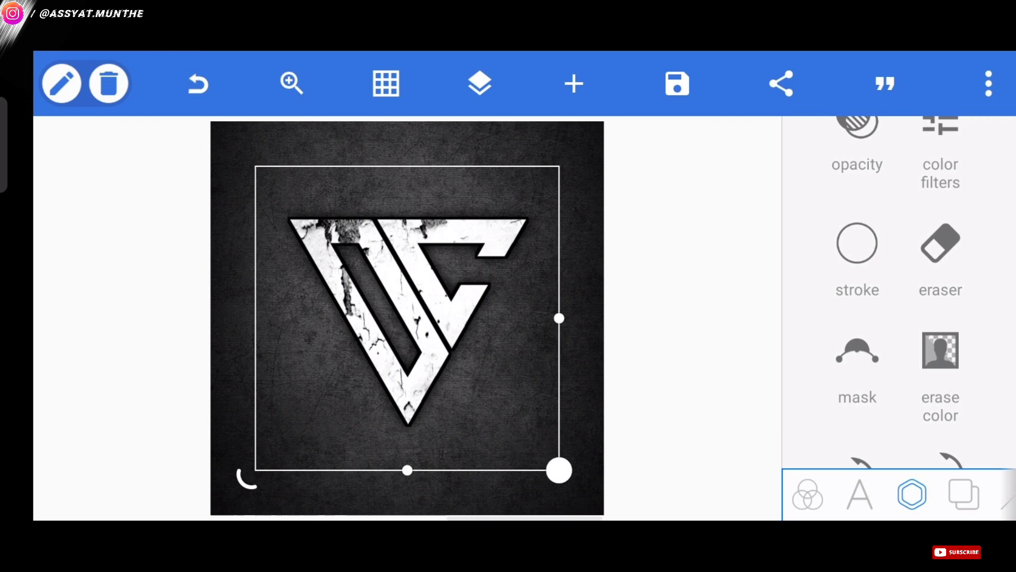
Save the DC monogram to the gallery in jpg format with high dimensions
{"action": "left_click", "coordinate": [781, 84]}
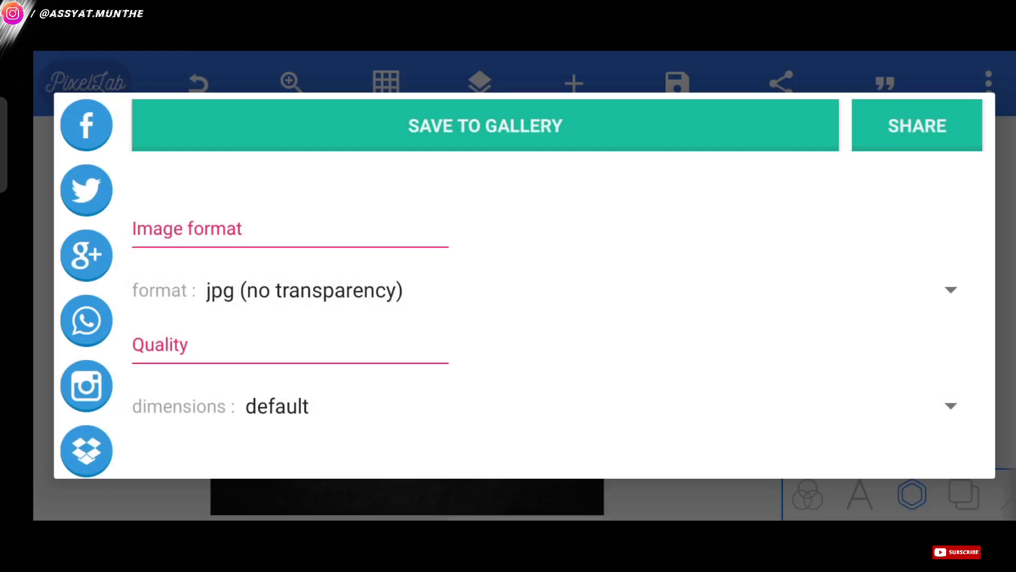
{"action": "left_click", "coordinate": [951, 406]}
{"action": "left_click", "coordinate": [265, 464]}
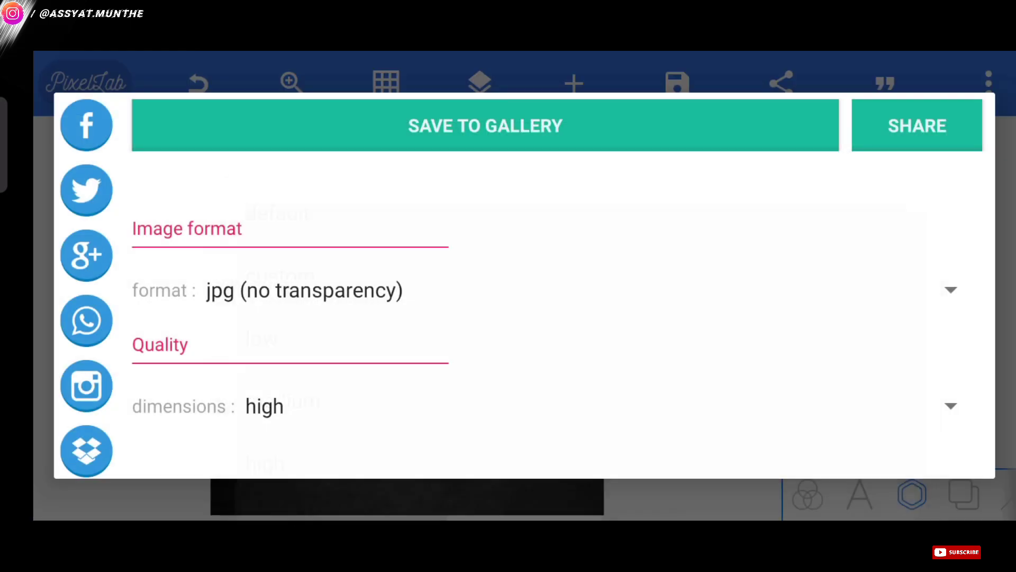
{"action": "left_click", "coordinate": [281, 128]}
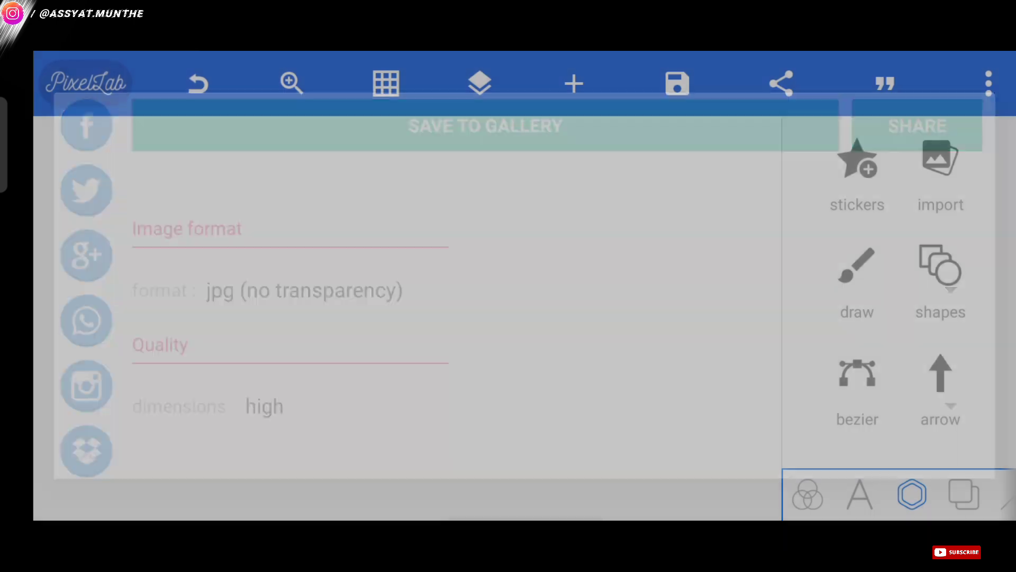